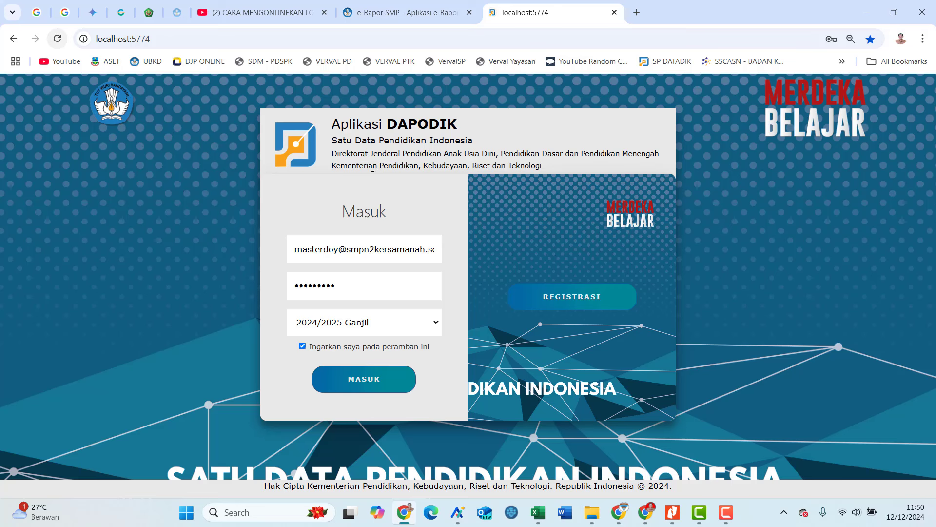
Log into Dapodik with the school operator role and list the 23 regular Rombongan Belajar class groups.
{"action": "left_click", "coordinate": [376, 380]}
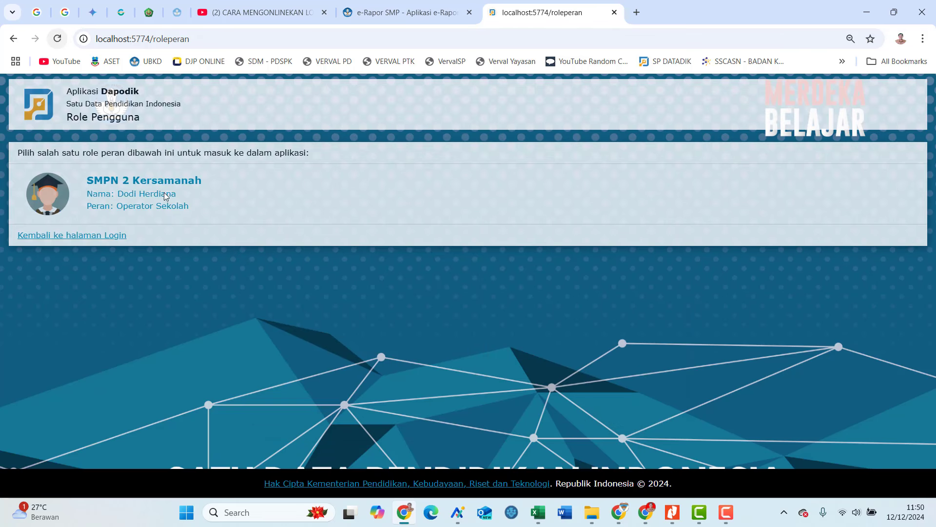
{"action": "left_click", "coordinate": [191, 205]}
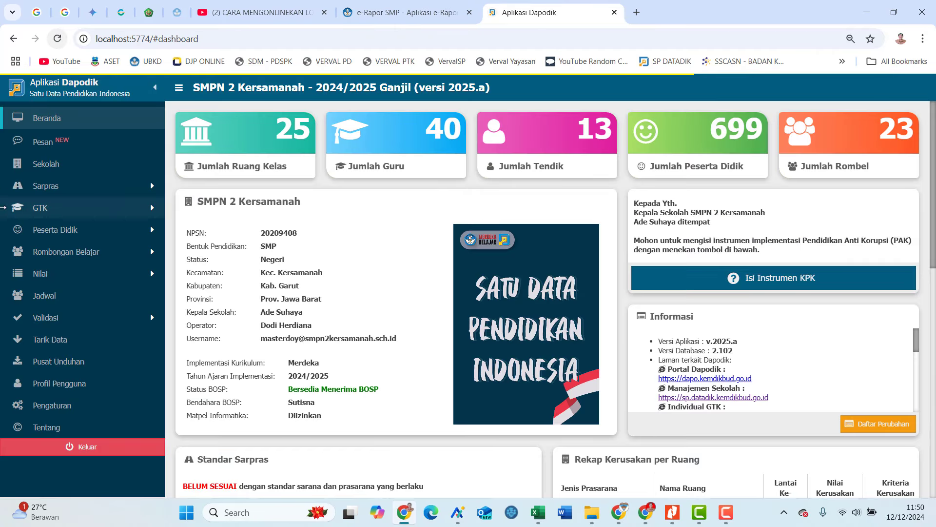
{"action": "left_click", "coordinate": [81, 257]}
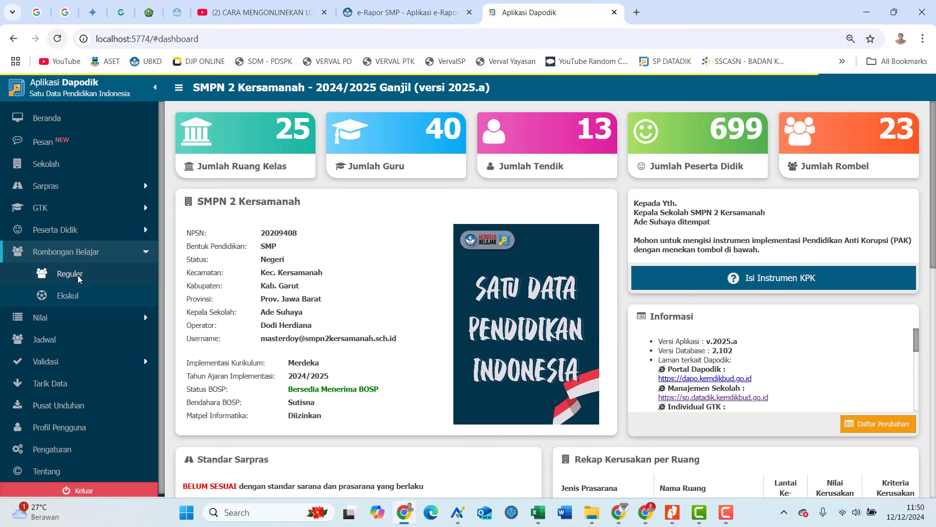
{"action": "left_click", "coordinate": [80, 349]}
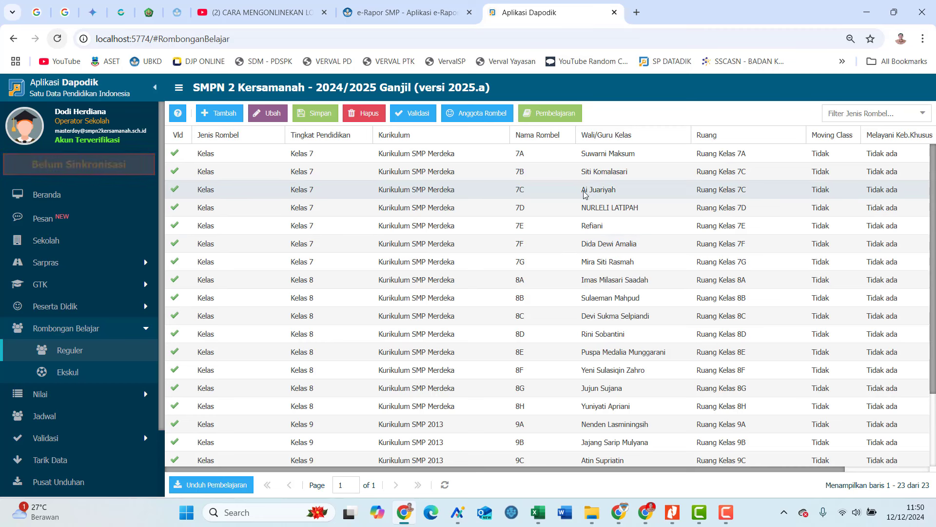
Open class 7C's P5 subject themes and pick Gaya Hidup Berkelanjutan.
{"action": "left_click", "coordinate": [585, 194]}
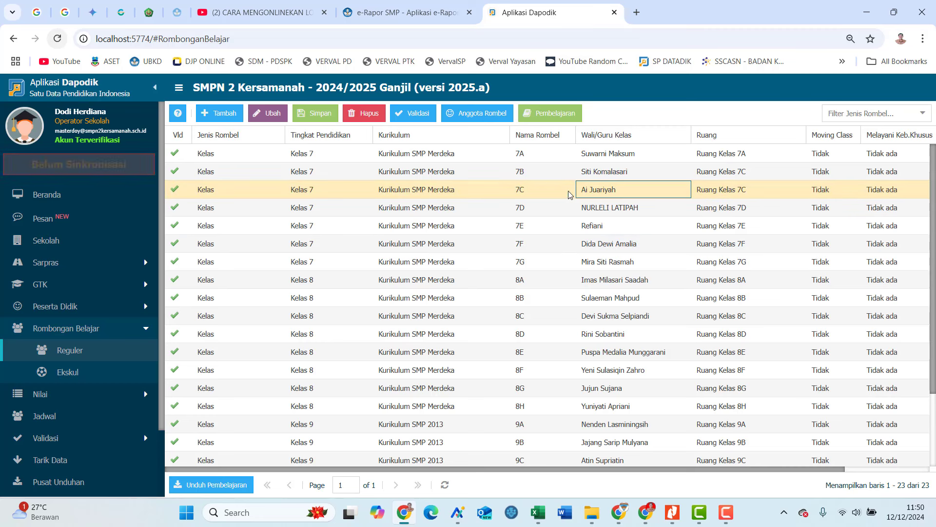
{"action": "left_click", "coordinate": [547, 114]}
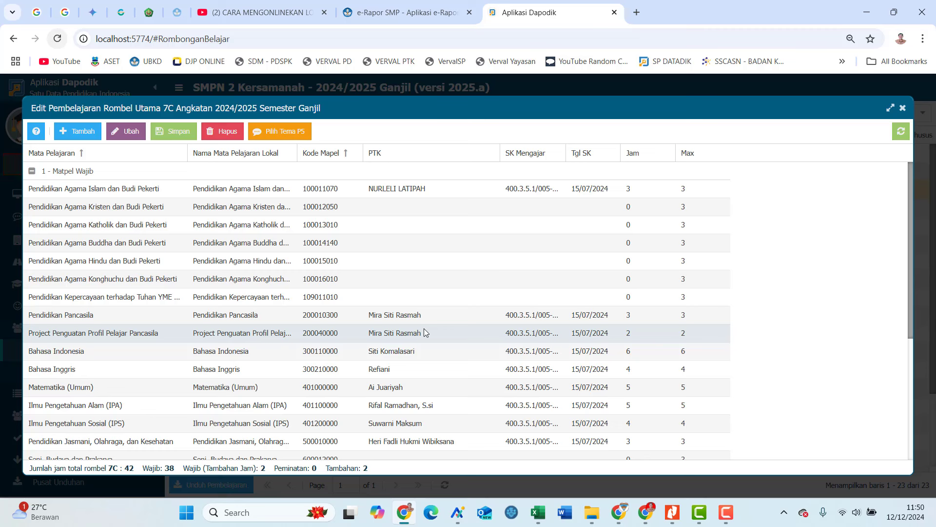
{"action": "left_click", "coordinate": [426, 333]}
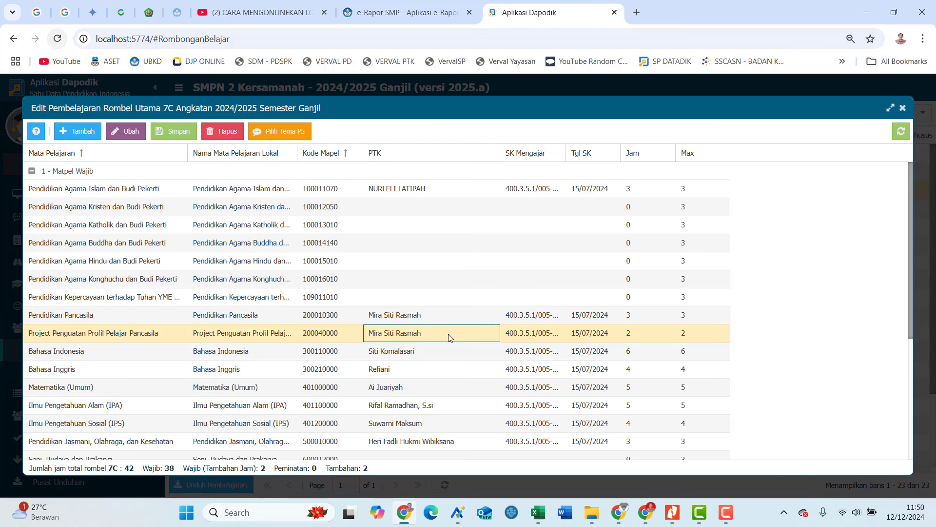
{"action": "left_click", "coordinate": [303, 131]}
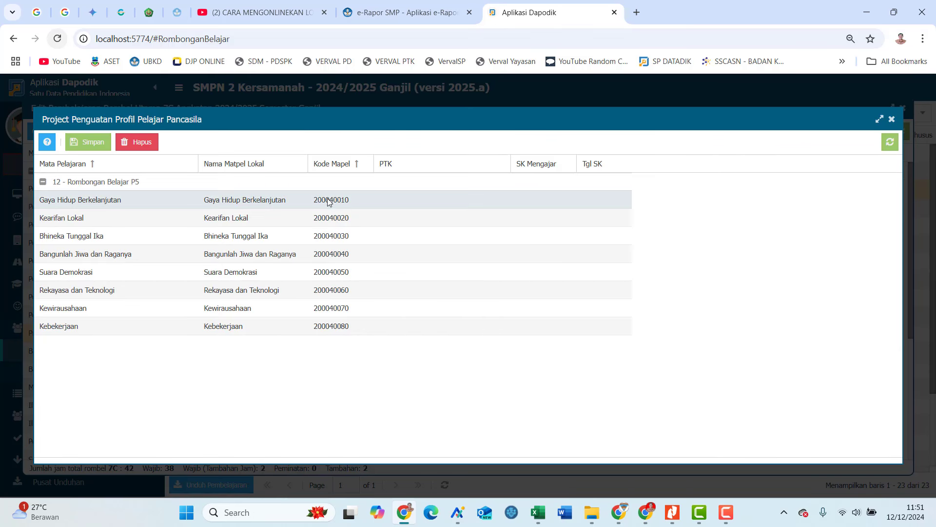
{"action": "left_click", "coordinate": [359, 204]}
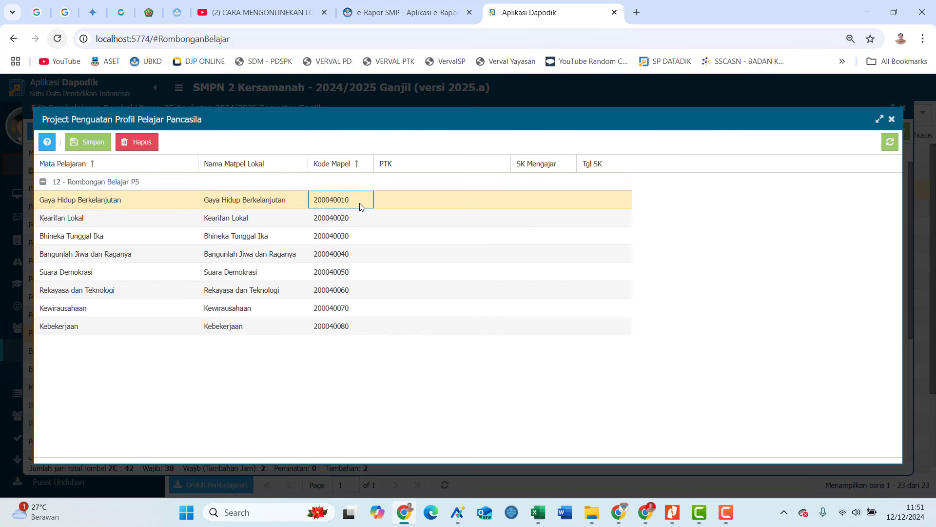
Search for and select the theme's teacher, then paste the teaching decree number.
{"action": "left_click", "coordinate": [423, 203]}
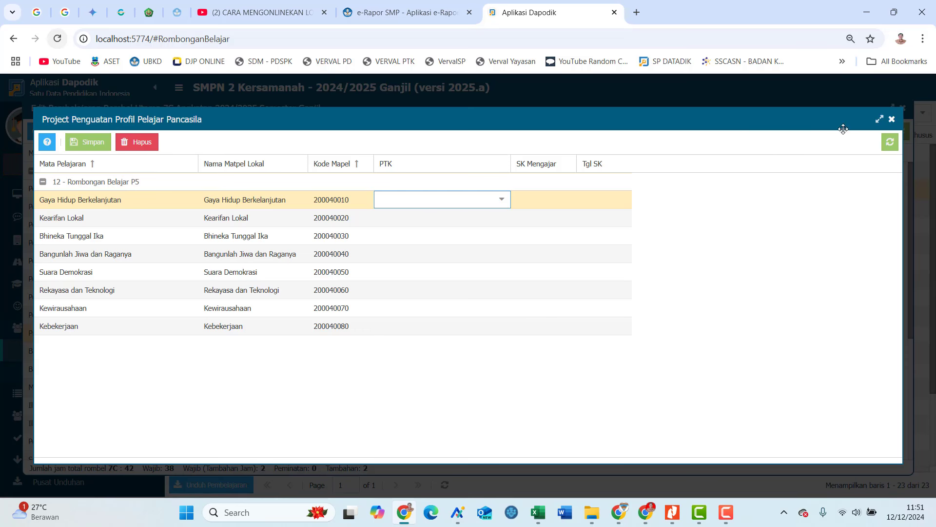
{"action": "type", "text": "mira"}
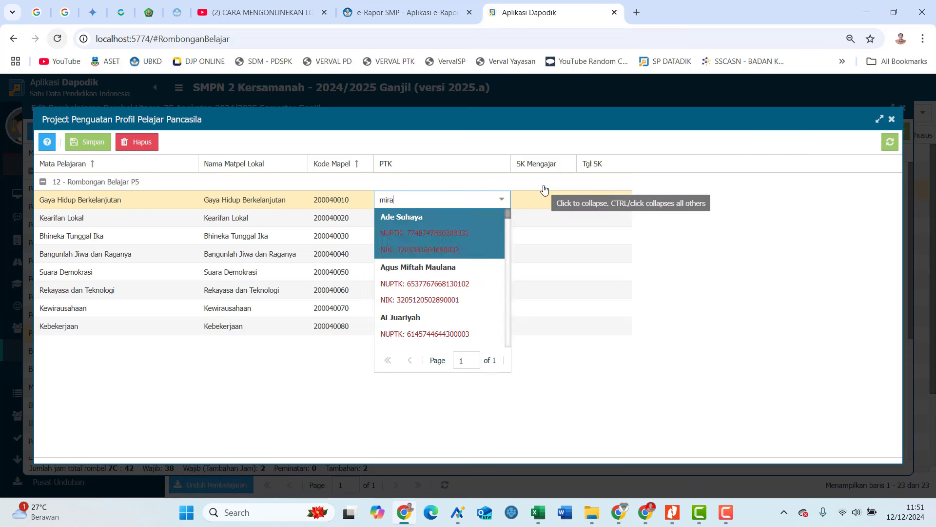
{"action": "key", "text": "Return"}
{"action": "left_click", "coordinate": [556, 200]}
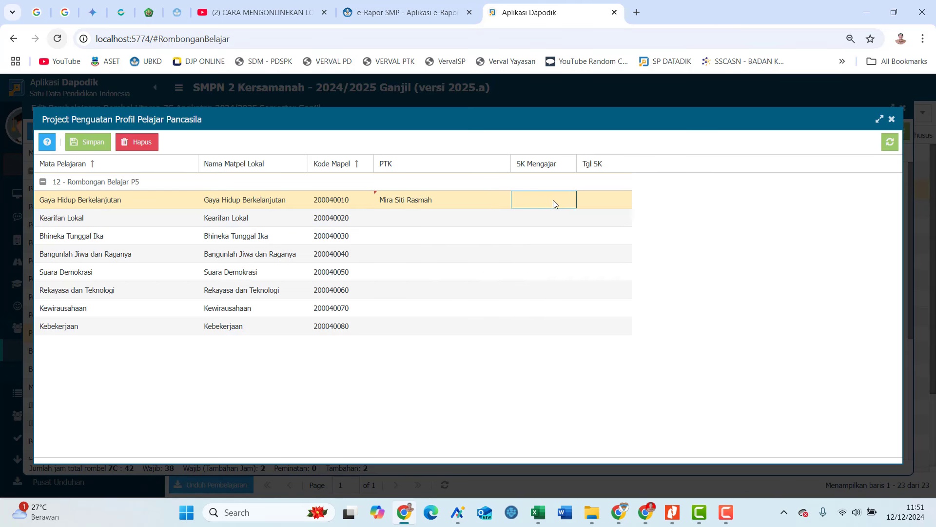
{"action": "left_click", "coordinate": [553, 204]}
{"action": "key", "text": "ctrl+v"}
Set the decree date to 15/07/2024, save the assignment, and close the P5 theme list.
{"action": "left_click", "coordinate": [586, 201]}
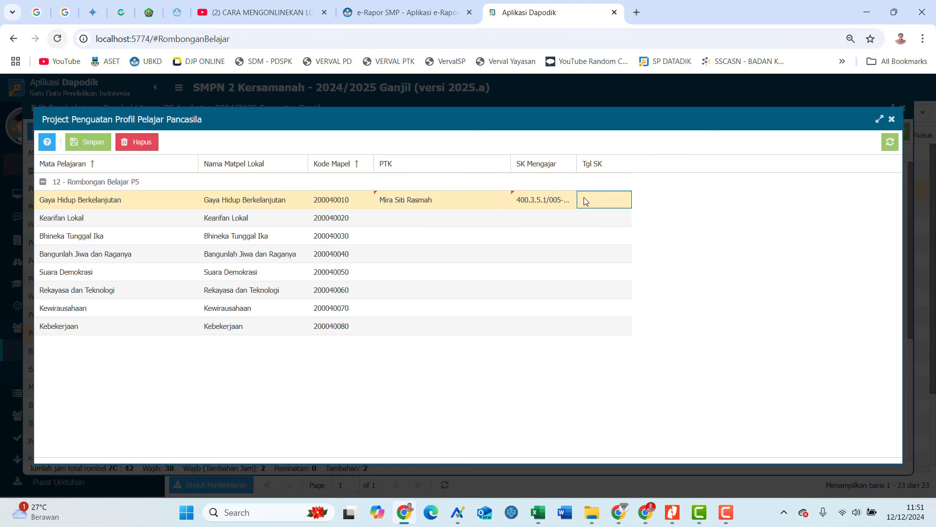
{"action": "left_click", "coordinate": [624, 200]}
{"action": "double_click", "coordinate": [587, 221]}
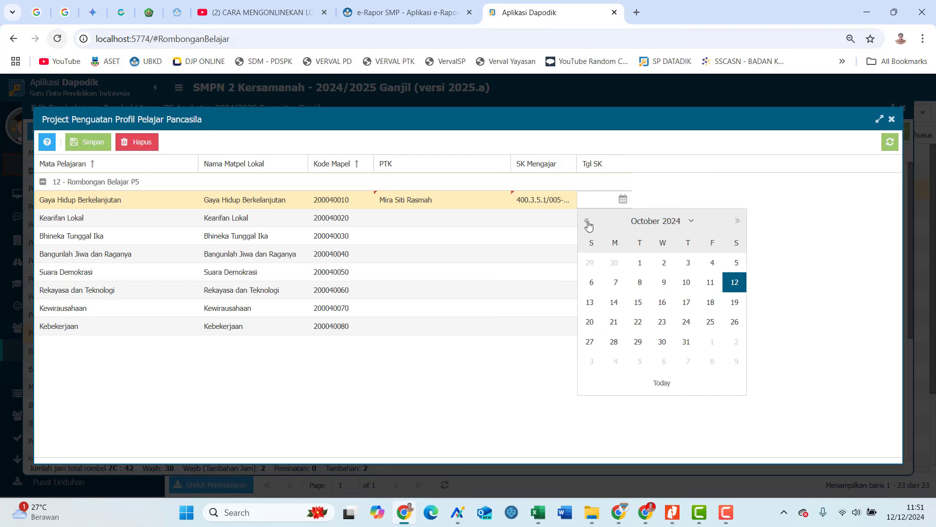
{"action": "double_click", "coordinate": [587, 221]}
{"action": "left_click", "coordinate": [587, 221]}
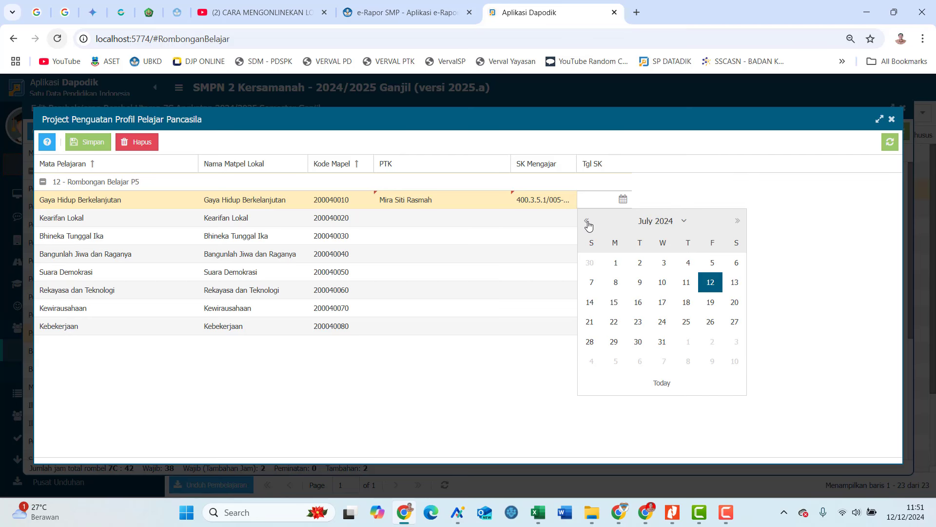
{"action": "left_click", "coordinate": [614, 302]}
{"action": "left_click", "coordinate": [88, 142]}
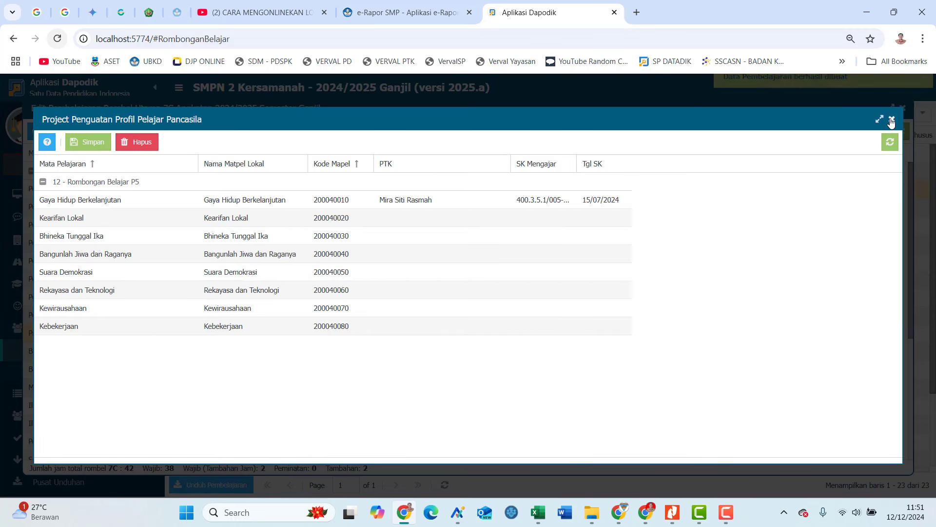
{"action": "left_click", "coordinate": [892, 119]}
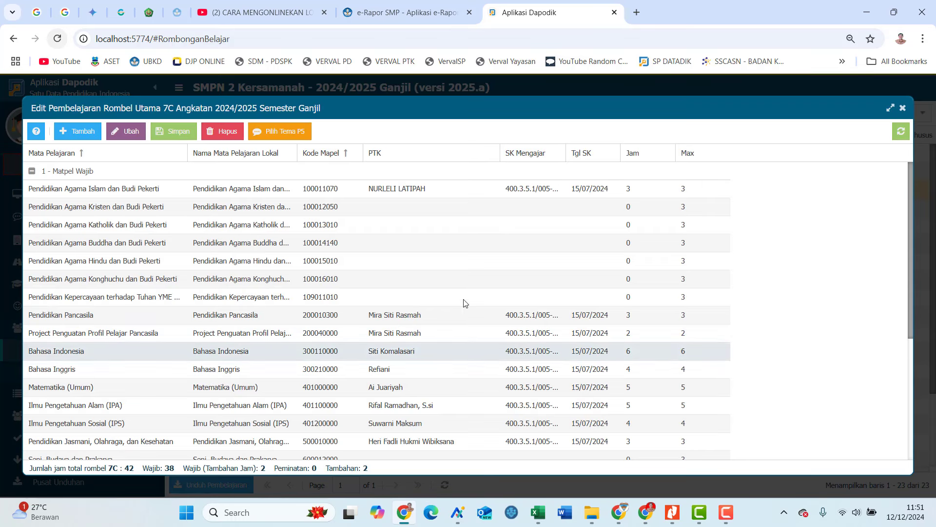
Switch from class 7C to class 7D and open its P5 subject themes.
{"action": "left_click", "coordinate": [904, 111]}
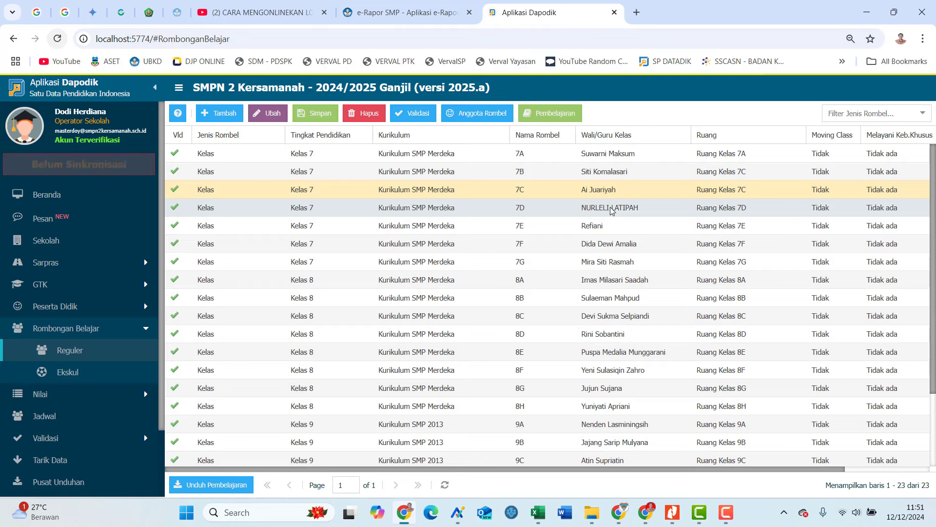
{"action": "left_click", "coordinate": [610, 211]}
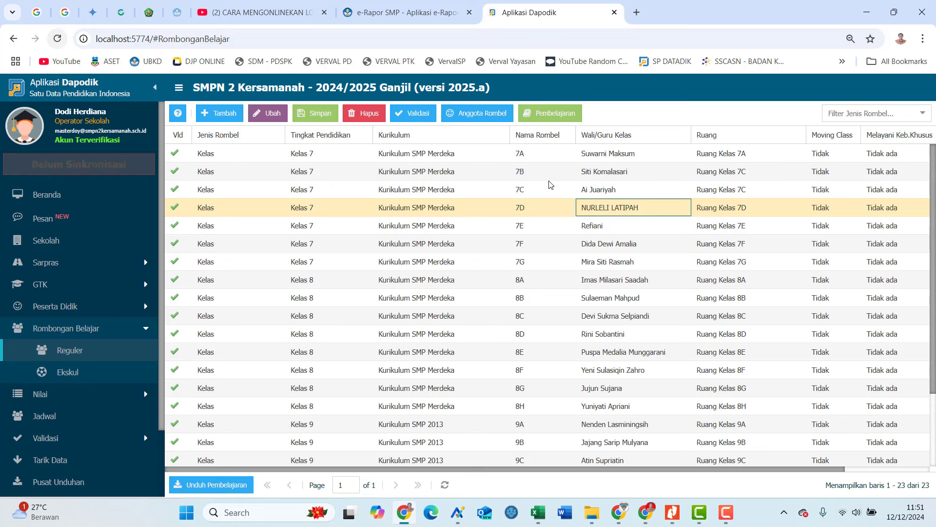
{"action": "left_click", "coordinate": [552, 113]}
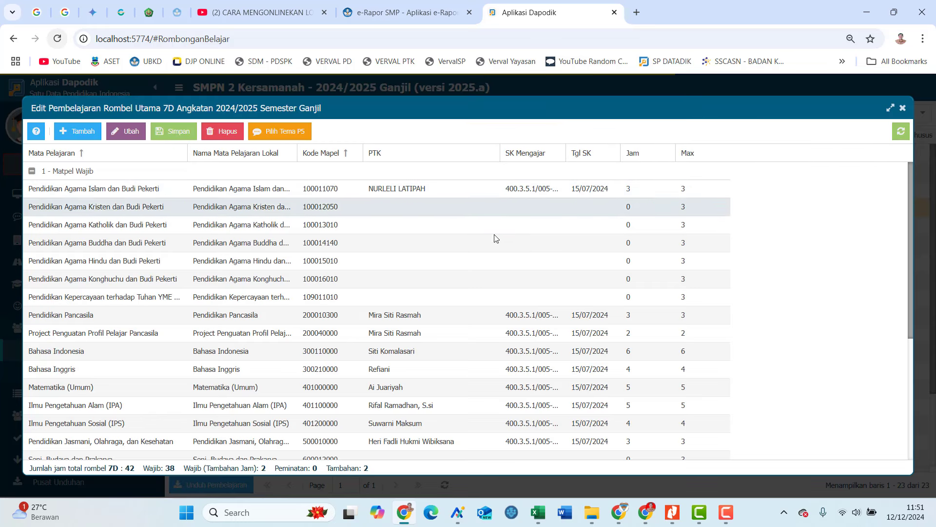
{"action": "left_click", "coordinate": [398, 334]}
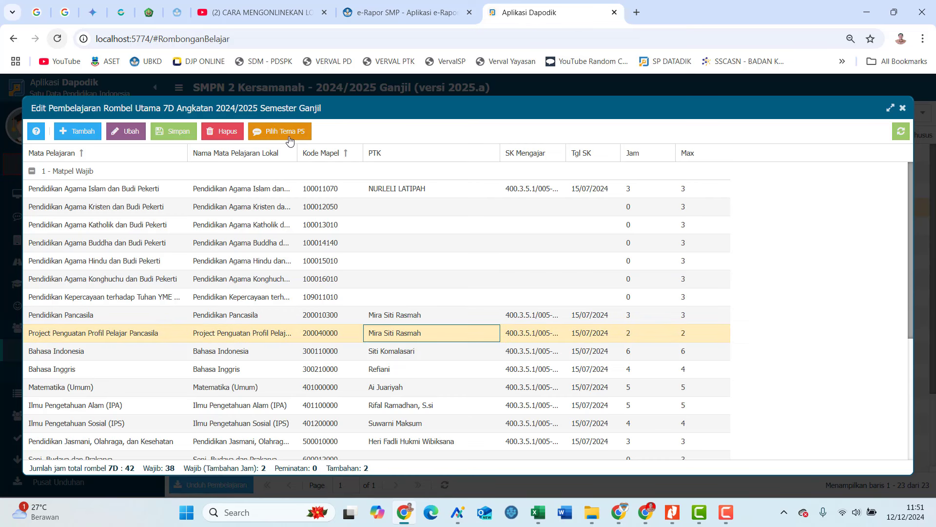
{"action": "left_click", "coordinate": [260, 131]}
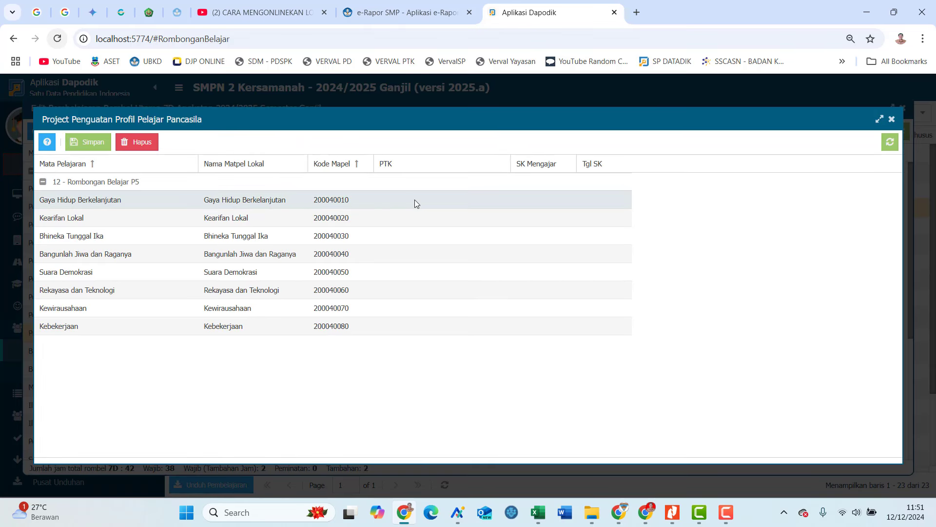
Choose the Gaya Hidup Berkelanjutan teacher and paste the teaching decree number.
{"action": "left_click", "coordinate": [417, 201]}
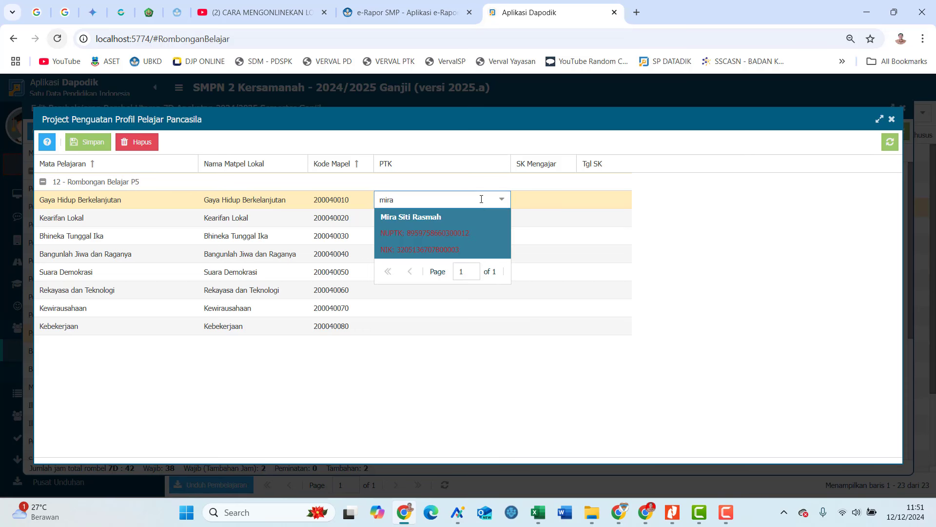
{"action": "left_click", "coordinate": [468, 239]}
{"action": "left_click", "coordinate": [546, 197]}
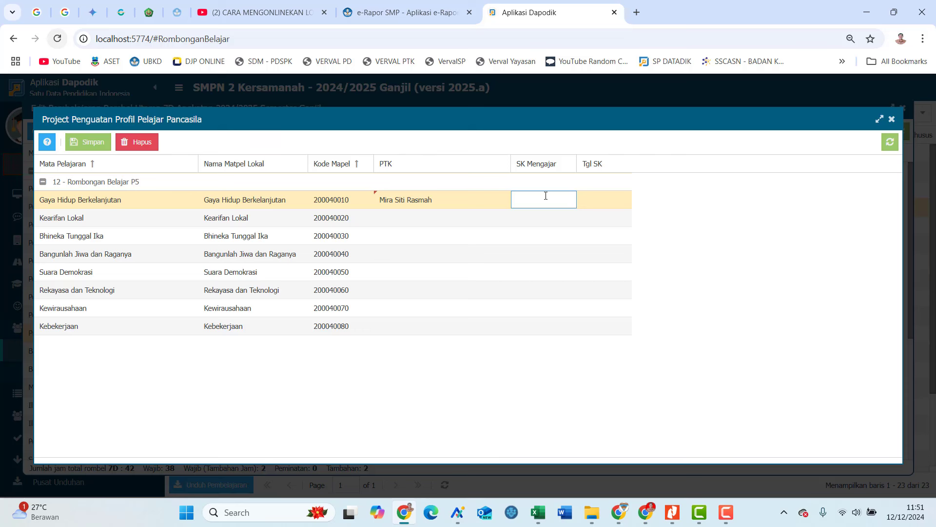
{"action": "key", "text": "ctrl+v"}
Set the decree date to 15/07/2024, save, and close the P5 theme list.
{"action": "left_click", "coordinate": [593, 198]}
{"action": "left_click", "coordinate": [623, 199]}
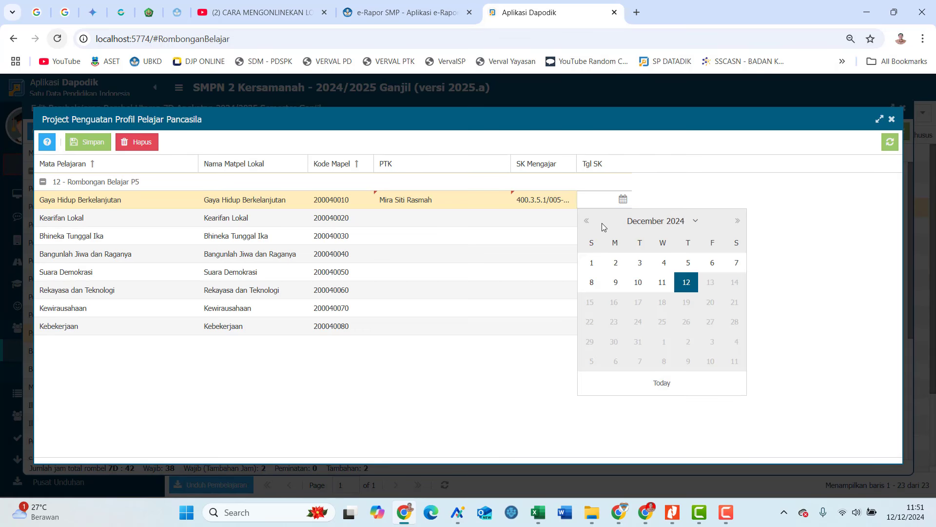
{"action": "left_click", "coordinate": [587, 221]}
{"action": "left_click", "coordinate": [587, 221]}
{"action": "left_click", "coordinate": [587, 221]}
{"action": "left_click", "coordinate": [587, 220]}
{"action": "left_click", "coordinate": [587, 221]}
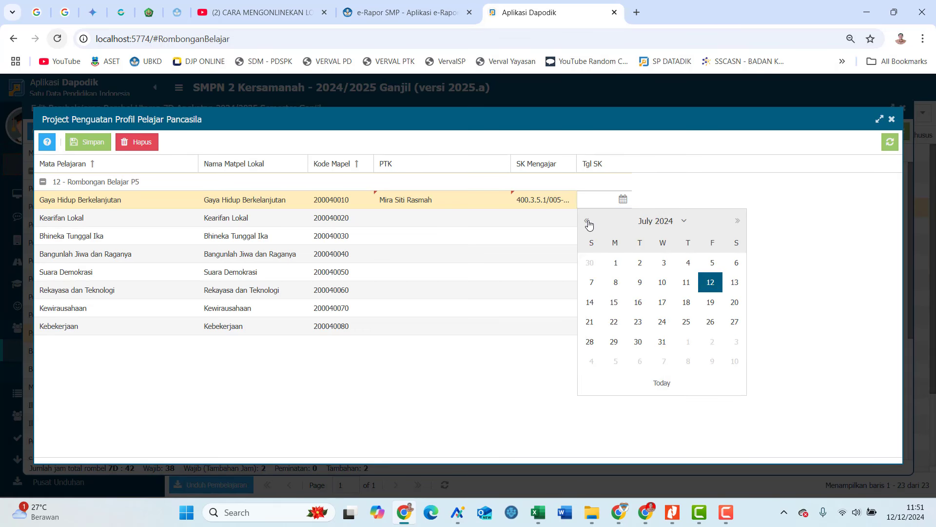
{"action": "left_click", "coordinate": [614, 302]}
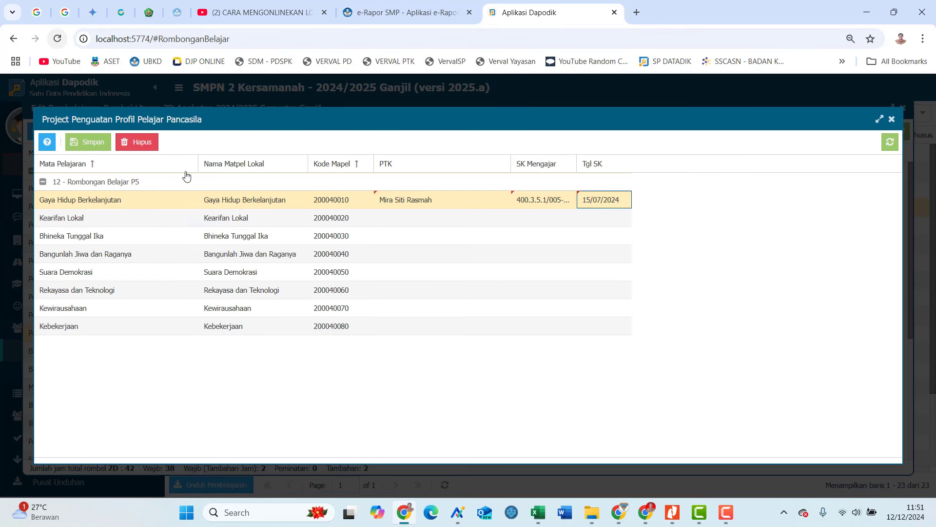
{"action": "left_click", "coordinate": [100, 146]}
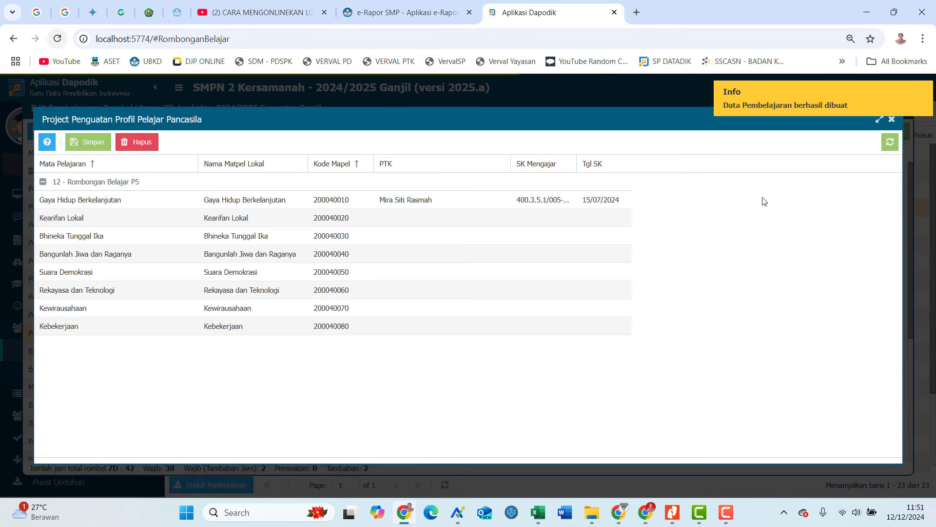
{"action": "left_click", "coordinate": [892, 119]}
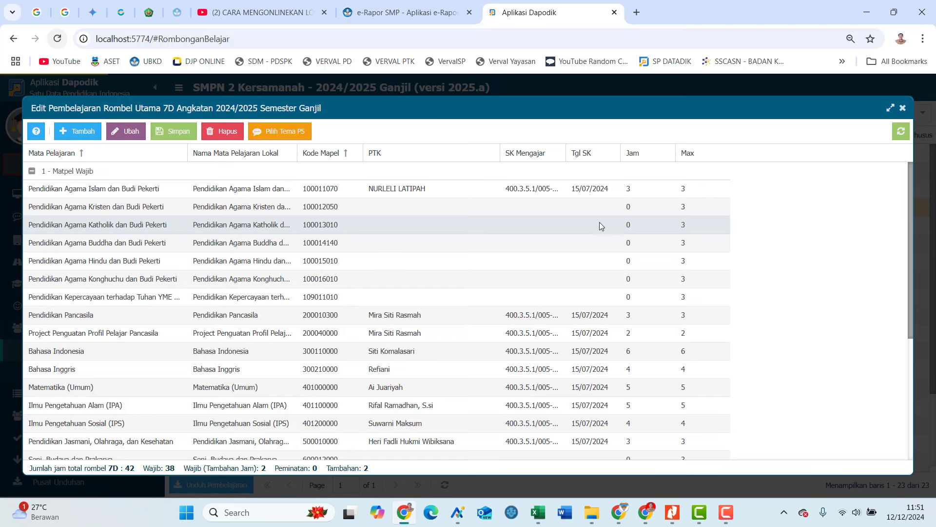
{"action": "scroll", "coordinate": [498, 327], "scroll_direction": "down", "scroll_amount": 1}
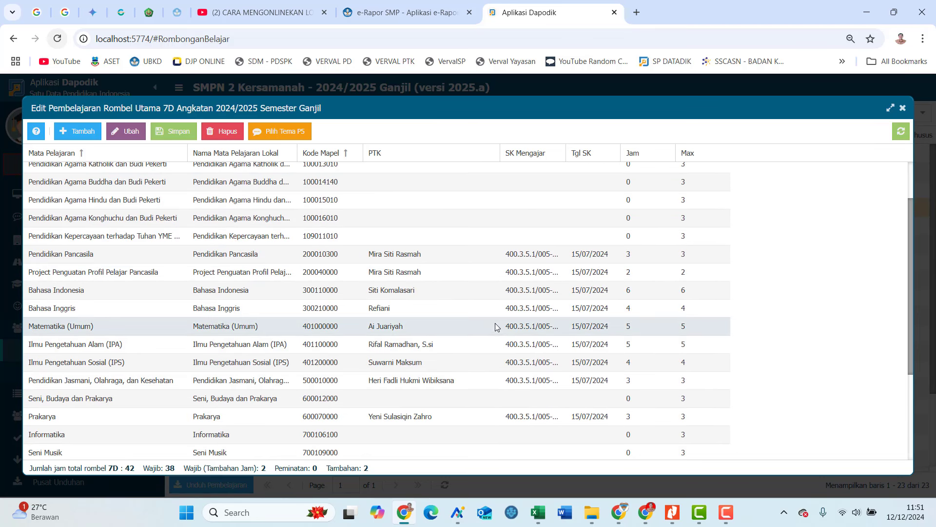
Close class 8H's Edit Pembelajaran dialog and switch to the e-Rapor SMP login tab.
{"action": "left_click", "coordinate": [730, 521]}
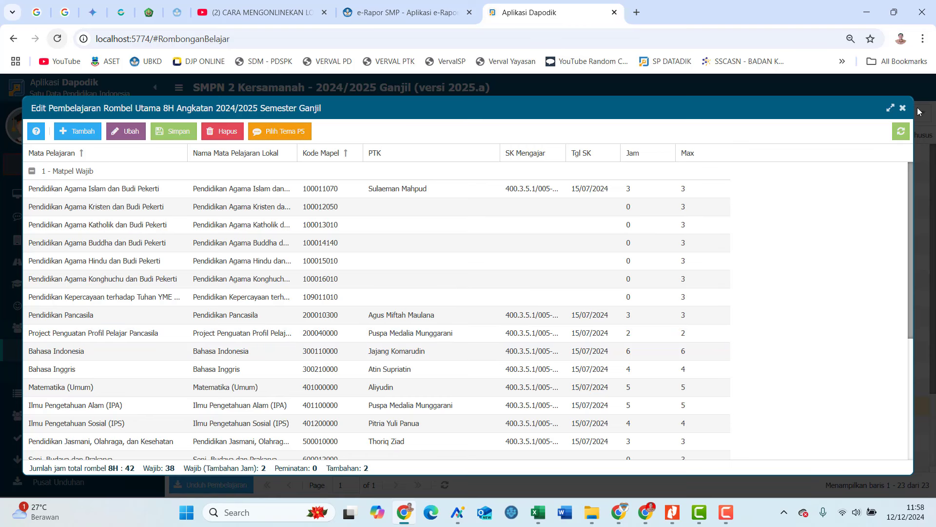
{"action": "left_click", "coordinate": [902, 109]}
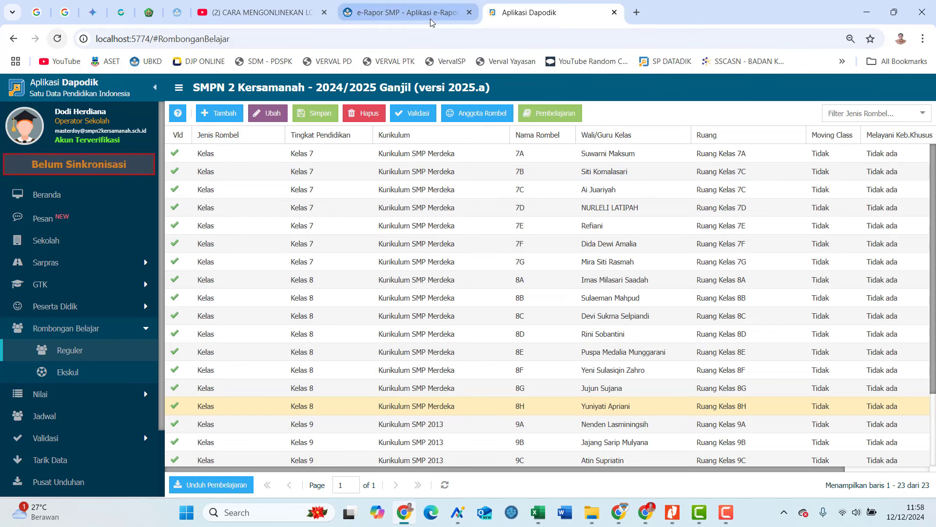
{"action": "left_click", "coordinate": [430, 19]}
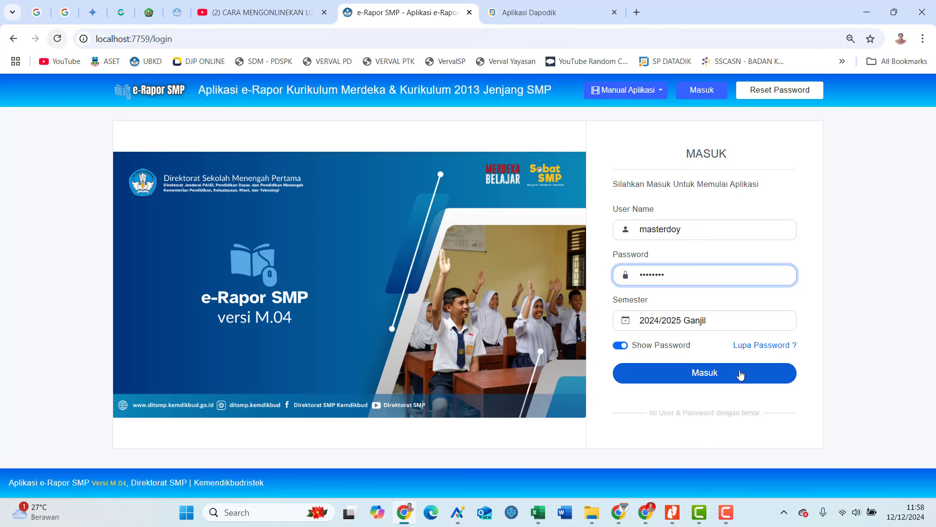
Log into e-Rapor SMP as SMPN 2 Kersamanah, dismiss the report form, and open Ambil Data Dapodik.
{"action": "left_click", "coordinate": [738, 376]}
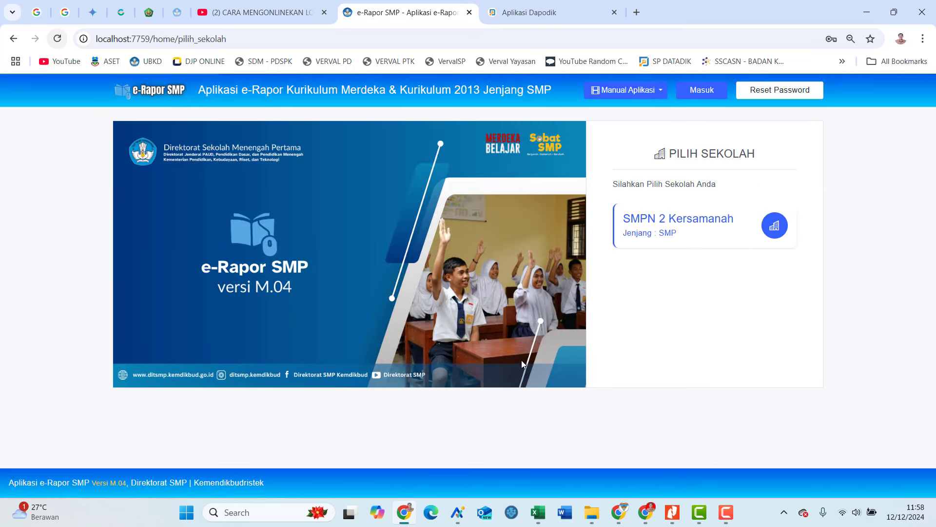
{"action": "left_click", "coordinate": [650, 239]}
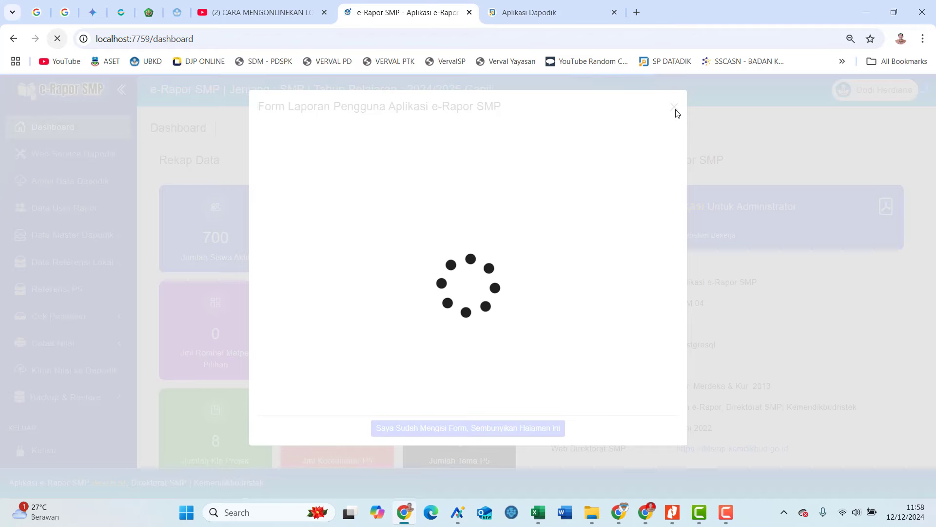
{"action": "left_click", "coordinate": [675, 111]}
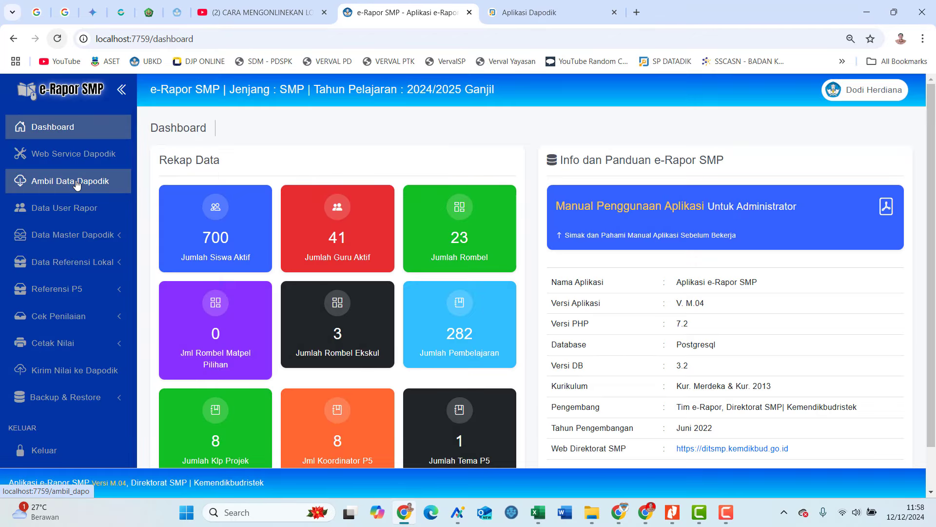
{"action": "left_click", "coordinate": [77, 184]}
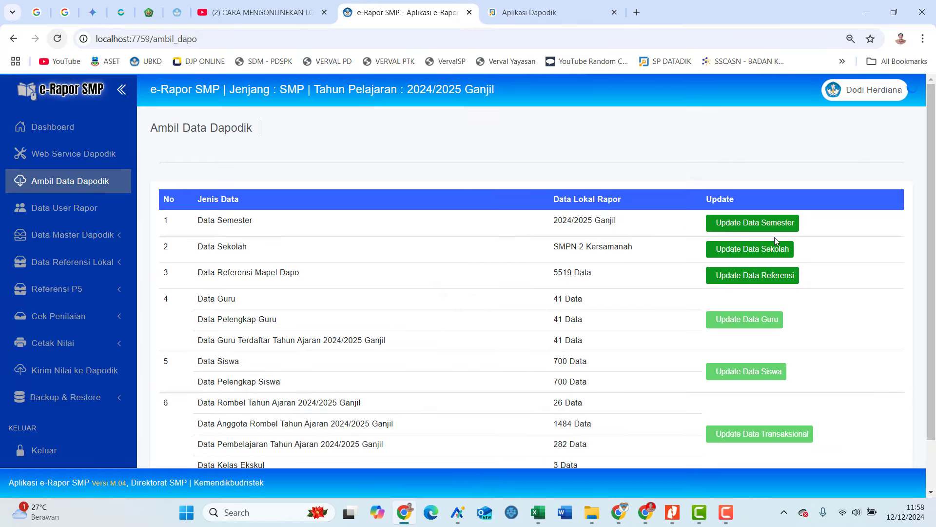
Run Update Data Sekolah, Referensi, Guru, Siswa and Transaksional, dismissing each success dialog.
{"action": "left_click", "coordinate": [771, 248]}
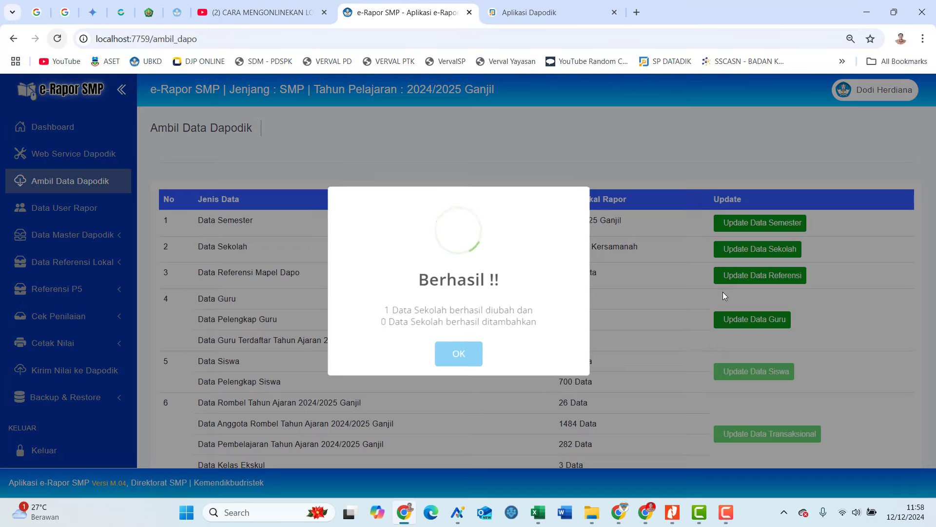
{"action": "left_click", "coordinate": [468, 358]}
{"action": "left_click", "coordinate": [735, 276]}
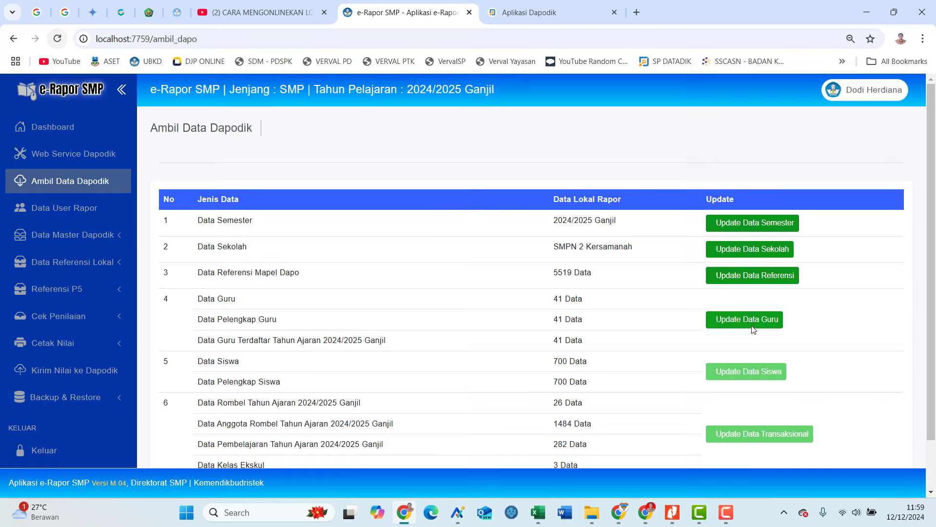
{"action": "left_click", "coordinate": [752, 325]}
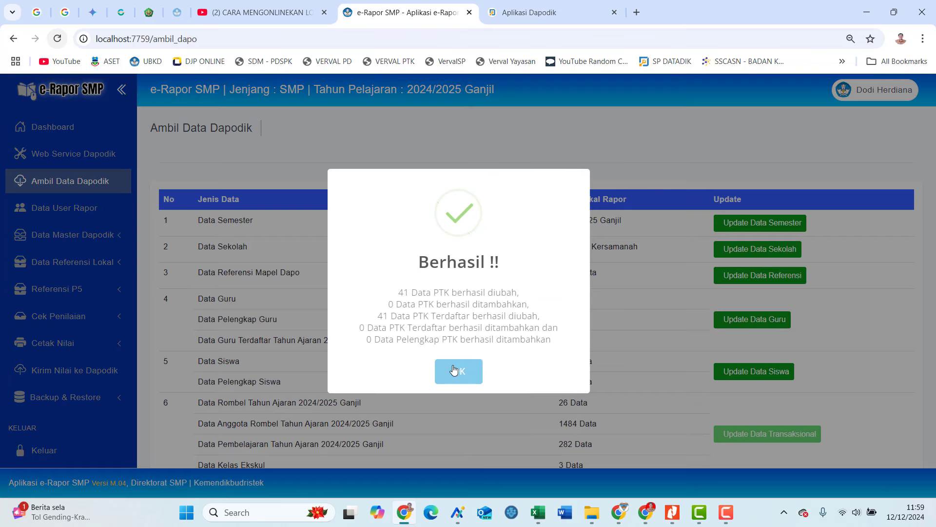
{"action": "left_click", "coordinate": [454, 370]}
{"action": "left_click", "coordinate": [729, 374]}
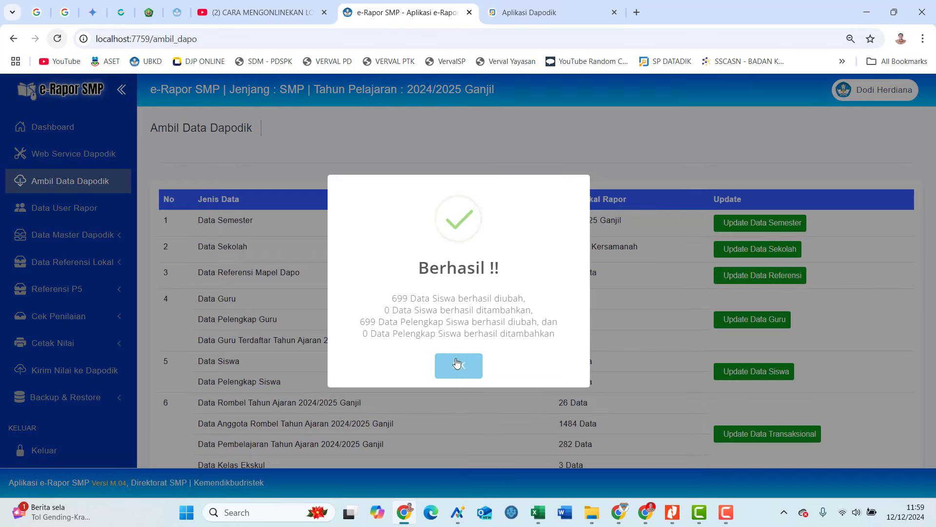
{"action": "left_click", "coordinate": [463, 366]}
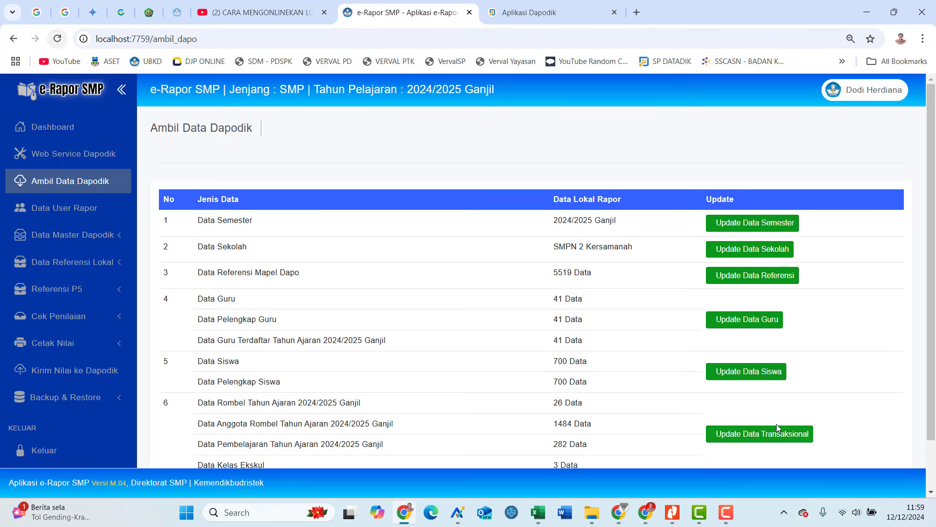
{"action": "scroll", "coordinate": [776, 423], "scroll_direction": "down", "scroll_amount": 2}
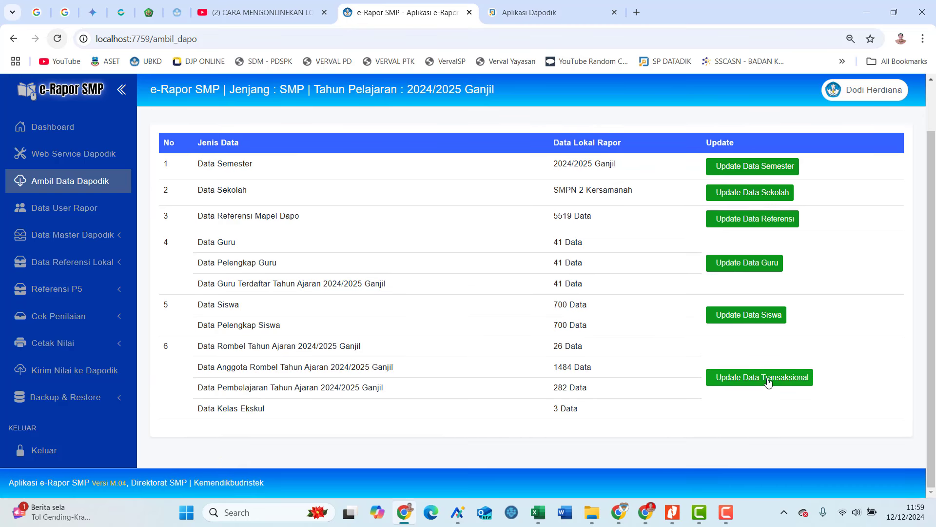
{"action": "left_click", "coordinate": [768, 381]}
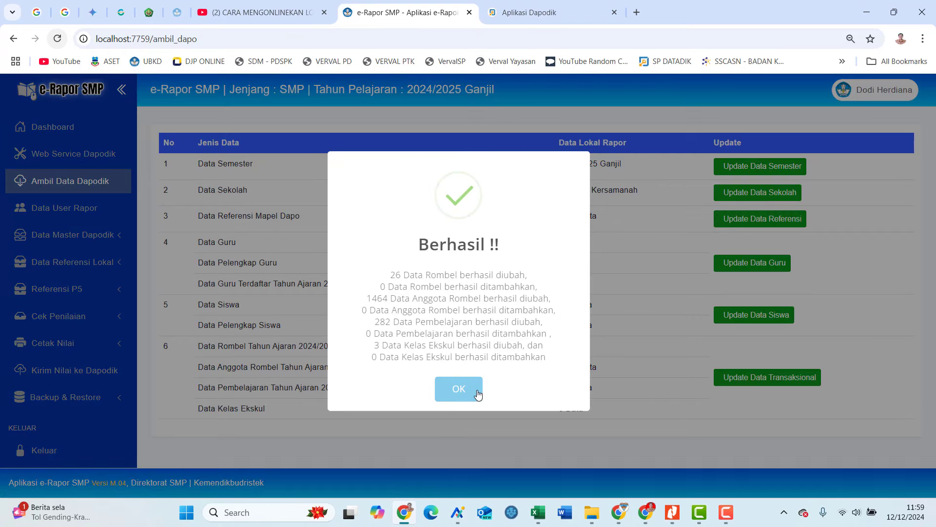
{"action": "left_click", "coordinate": [474, 392]}
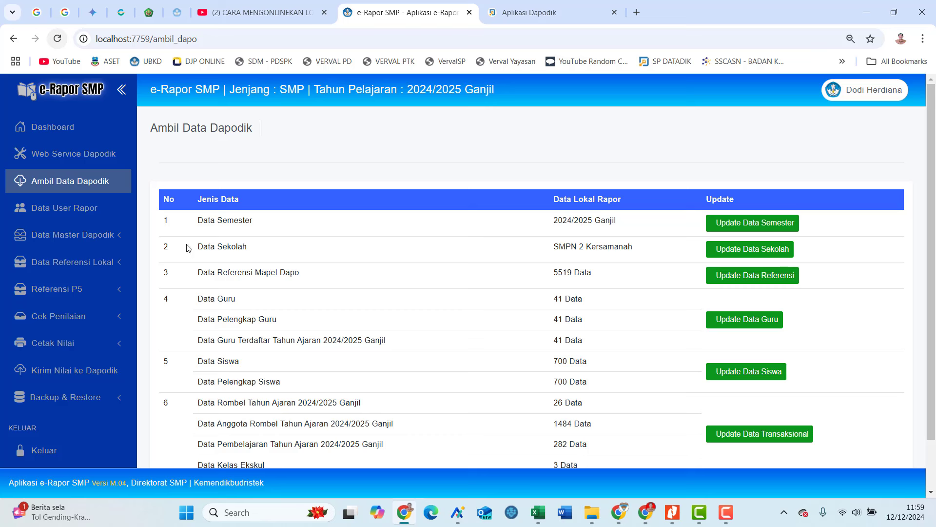
Open Referensi P5 > Target Capaian Profil and filter by the Beriman dimension and Fase D.
{"action": "left_click", "coordinate": [117, 291]}
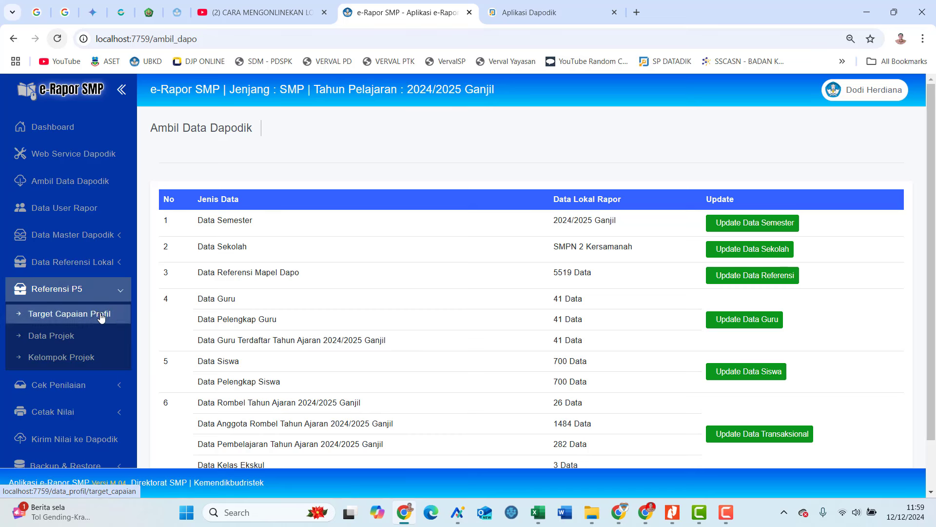
{"action": "left_click", "coordinate": [88, 336]}
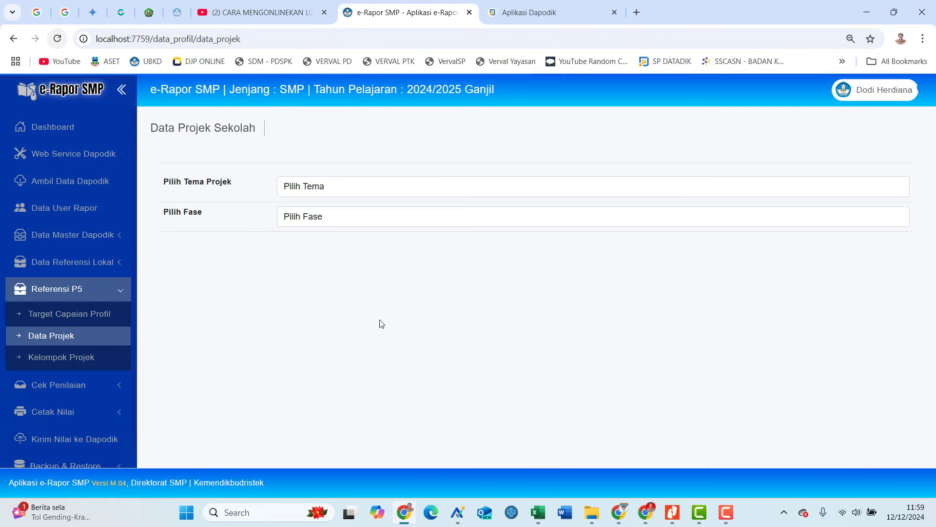
{"action": "left_click", "coordinate": [115, 314]}
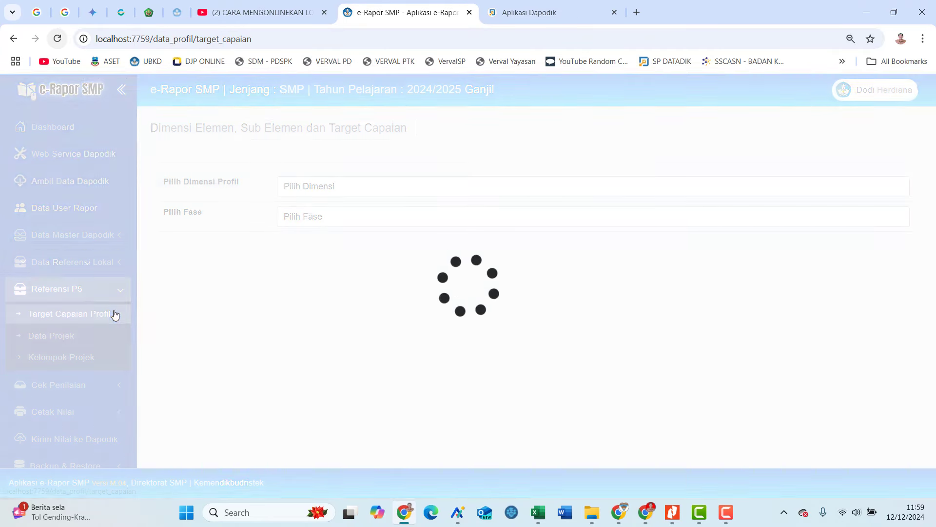
{"action": "left_click", "coordinate": [373, 192]}
{"action": "left_click", "coordinate": [363, 221]}
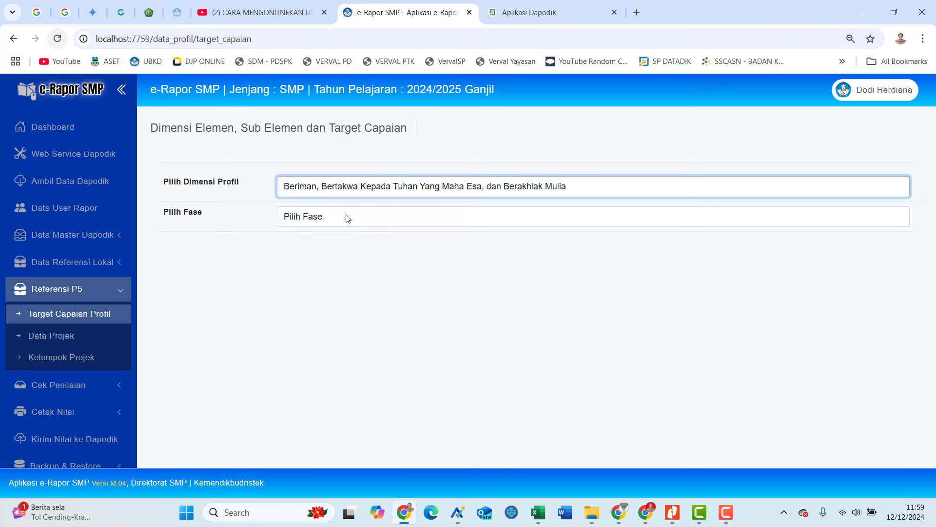
{"action": "left_click", "coordinate": [348, 218]}
{"action": "left_click", "coordinate": [342, 248]}
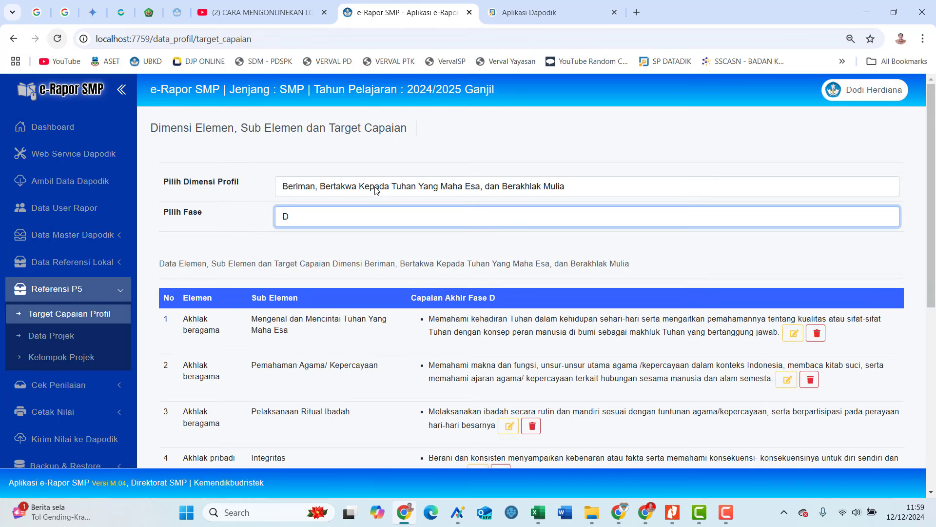
{"action": "left_click", "coordinate": [376, 190]}
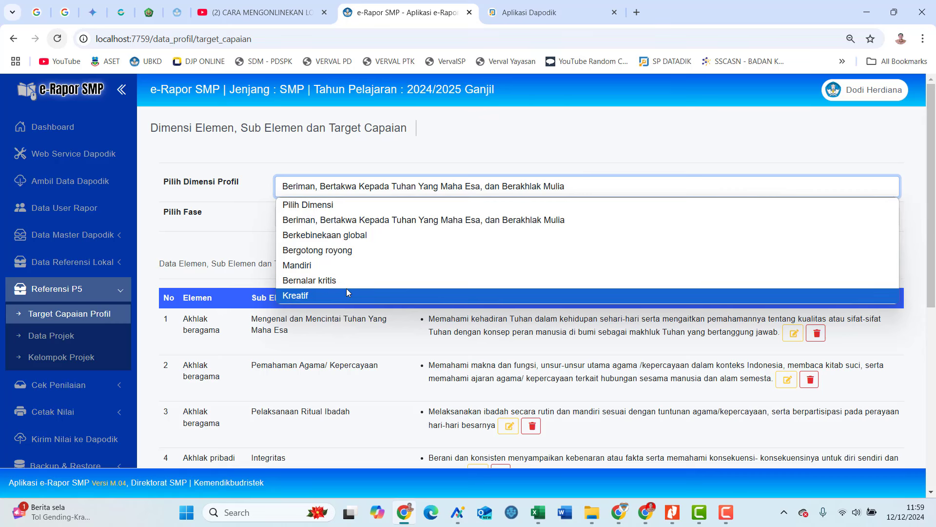
{"action": "left_click", "coordinate": [548, 131]}
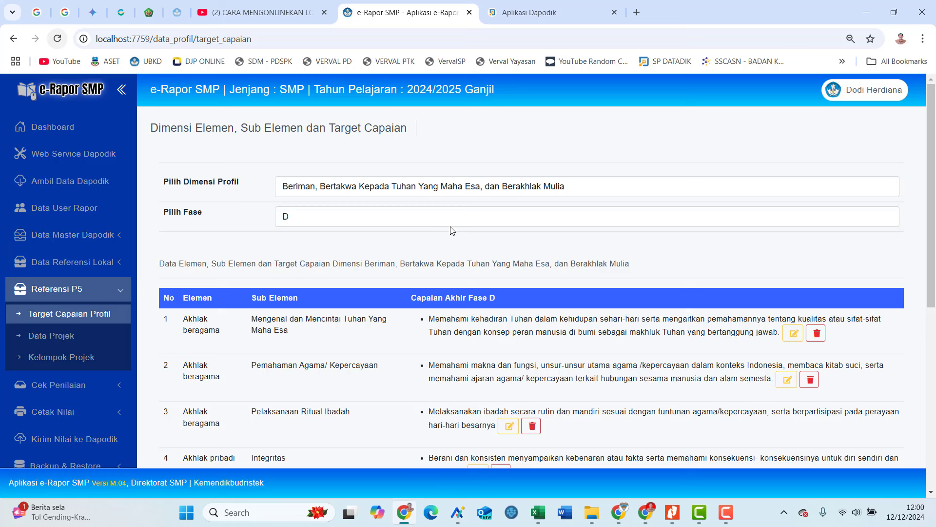
Filter Data Projek by the Gaya Hidup Berkelanjutan theme and Fase D.
{"action": "left_click", "coordinate": [68, 337]}
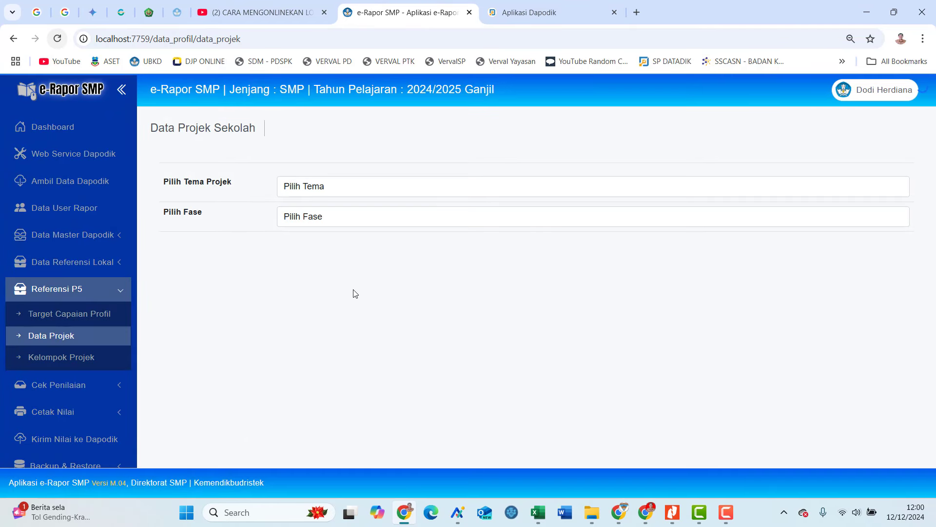
{"action": "left_click", "coordinate": [435, 190]}
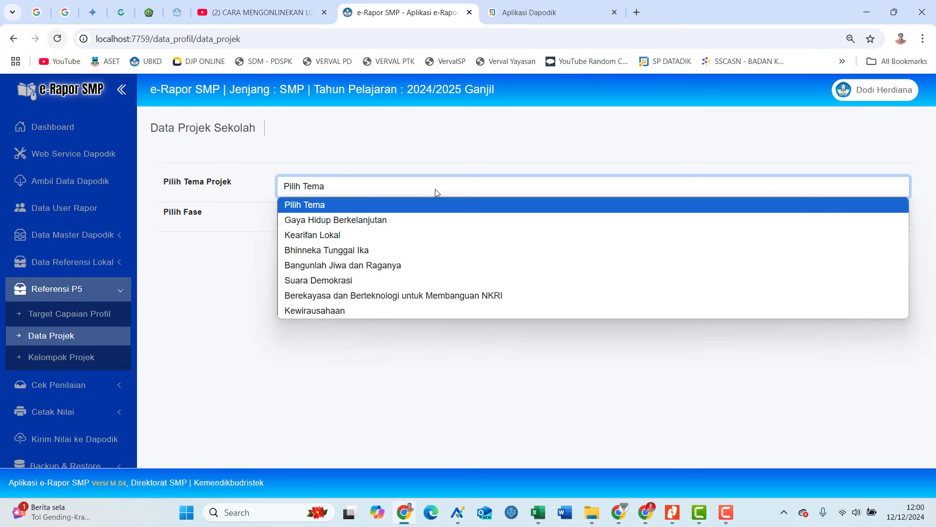
{"action": "left_click", "coordinate": [433, 219]}
{"action": "left_click", "coordinate": [434, 220]}
{"action": "left_click", "coordinate": [422, 248]}
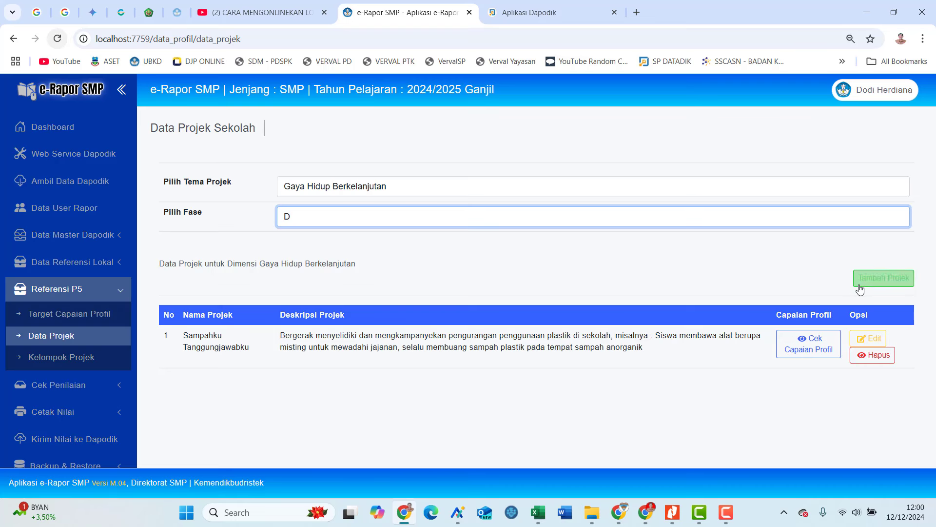
Open the Sampahku Tanggungjawabku project's editor and close it unchanged.
{"action": "left_click", "coordinate": [866, 278]}
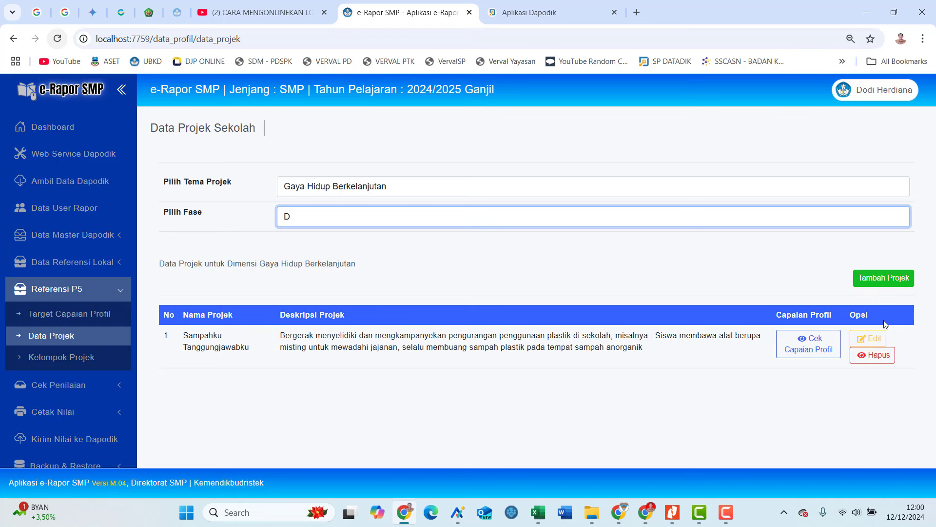
{"action": "left_click", "coordinate": [869, 338]}
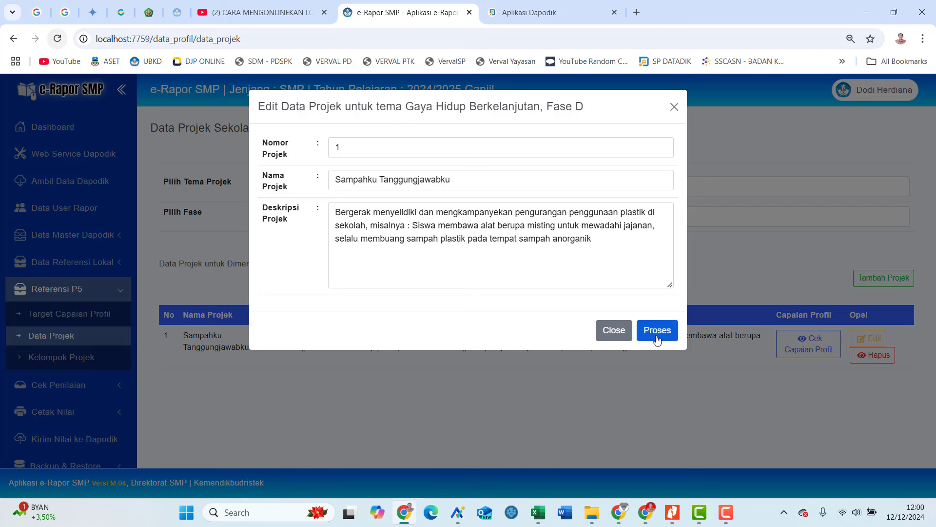
{"action": "left_click", "coordinate": [616, 337]}
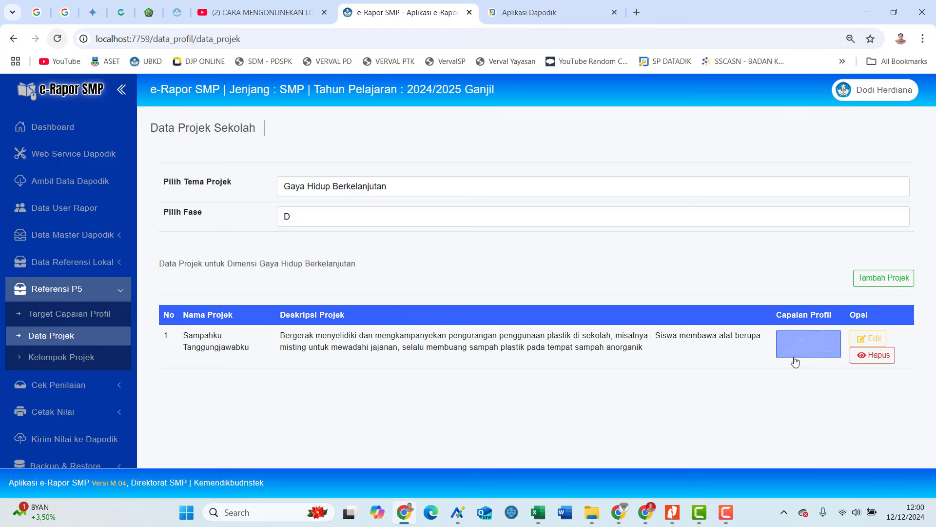
Review the Fase D profile achievements linked to the Sampahku Tanggungjawabku project.
{"action": "left_click", "coordinate": [810, 357]}
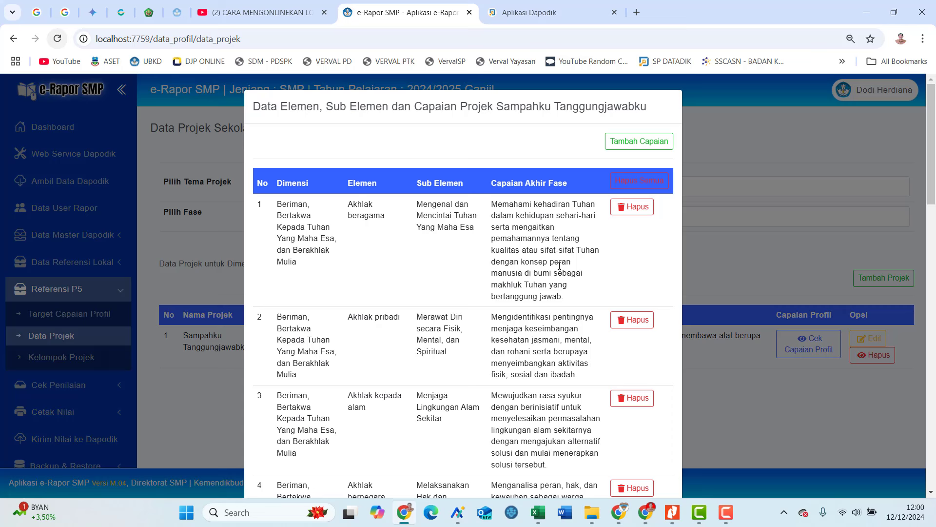
{"action": "scroll", "coordinate": [559, 265], "scroll_direction": "down", "scroll_amount": 8}
{"action": "scroll", "coordinate": [302, 236], "scroll_direction": "down", "scroll_amount": 4}
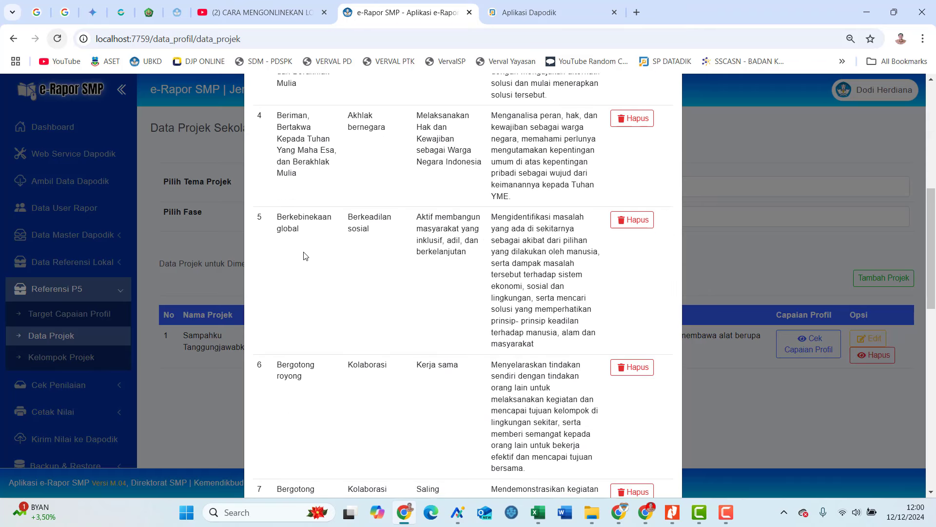
{"action": "scroll", "coordinate": [302, 217], "scroll_direction": "down", "scroll_amount": 3}
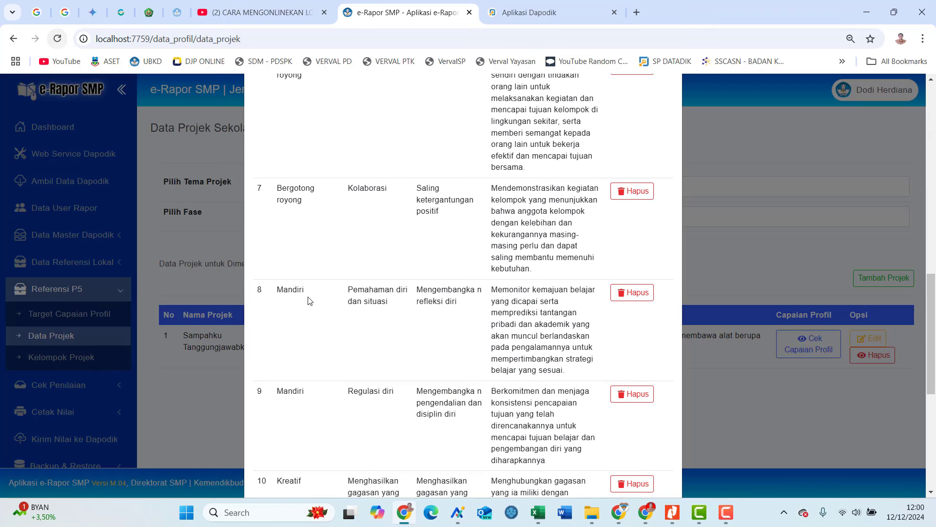
{"action": "scroll", "coordinate": [310, 319], "scroll_direction": "down", "scroll_amount": 7}
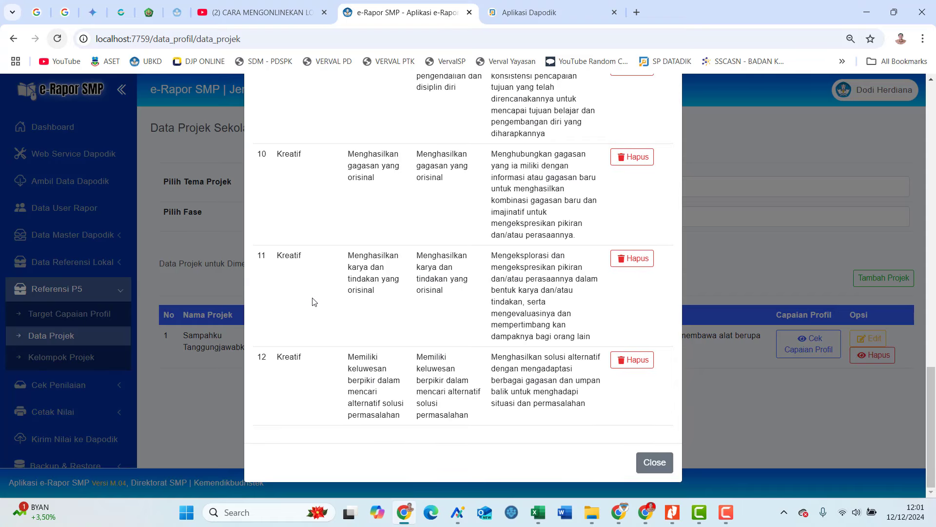
{"action": "scroll", "coordinate": [312, 299], "scroll_direction": "up", "scroll_amount": 15}
{"action": "scroll", "coordinate": [313, 301], "scroll_direction": "up", "scroll_amount": 4}
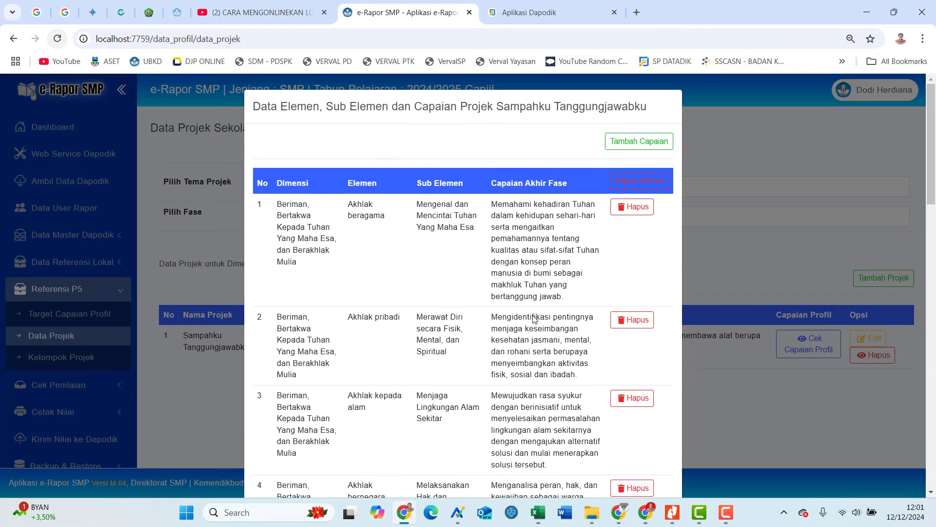
Open the add-target form, go back without adding, and close the achievement window.
{"action": "left_click", "coordinate": [631, 147]}
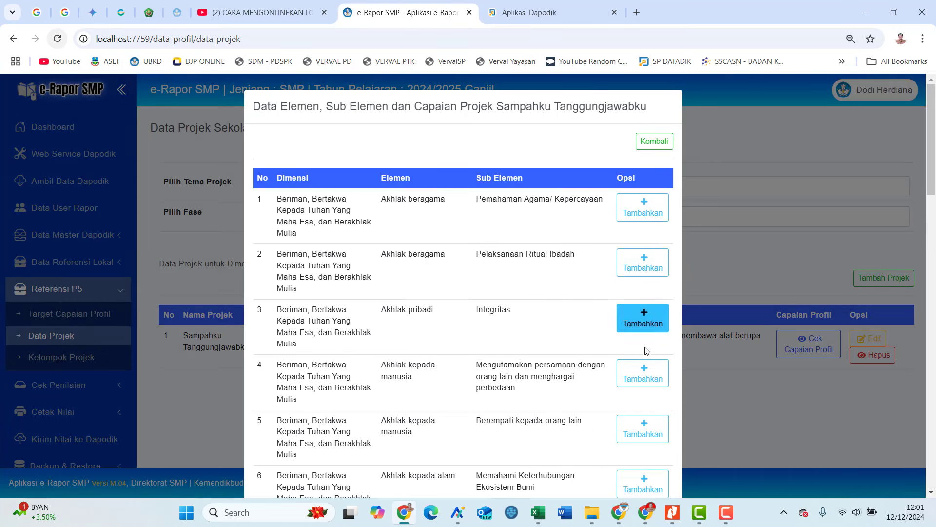
{"action": "scroll", "coordinate": [645, 391], "scroll_direction": "down", "scroll_amount": 2}
{"action": "scroll", "coordinate": [644, 398], "scroll_direction": "down", "scroll_amount": 15}
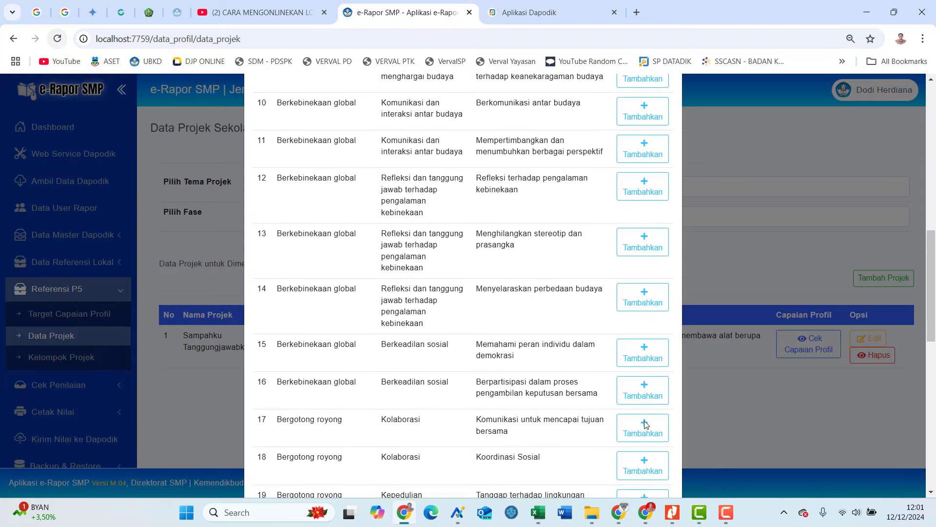
{"action": "scroll", "coordinate": [646, 414], "scroll_direction": "up", "scroll_amount": 15}
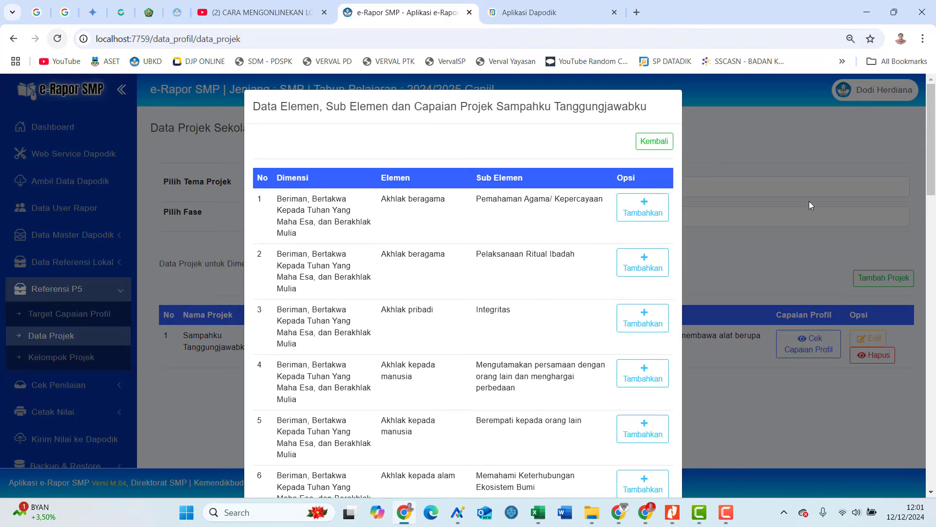
{"action": "left_click", "coordinate": [654, 141]}
{"action": "scroll", "coordinate": [723, 267], "scroll_direction": "down", "scroll_amount": 15}
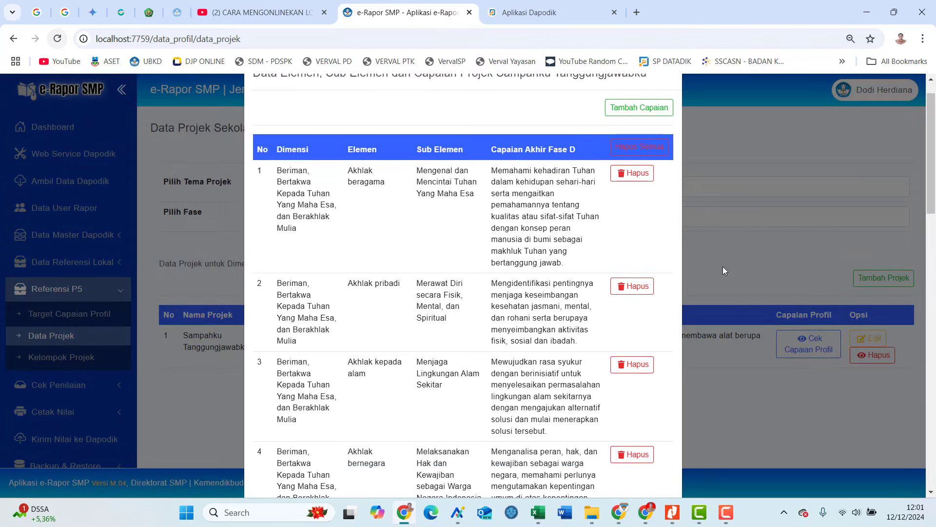
{"action": "left_click", "coordinate": [655, 462]}
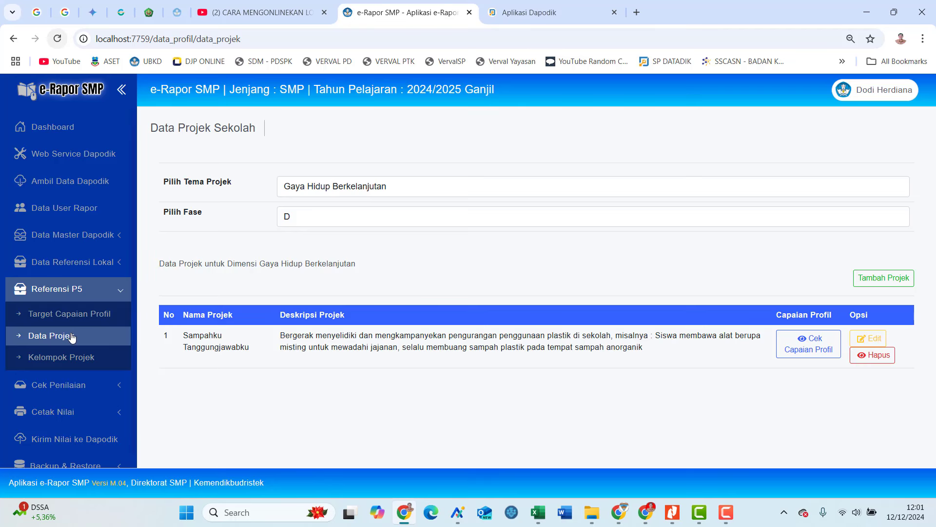
Open Kelompok Projek and start a new project group with grade 7.
{"action": "left_click", "coordinate": [92, 362]}
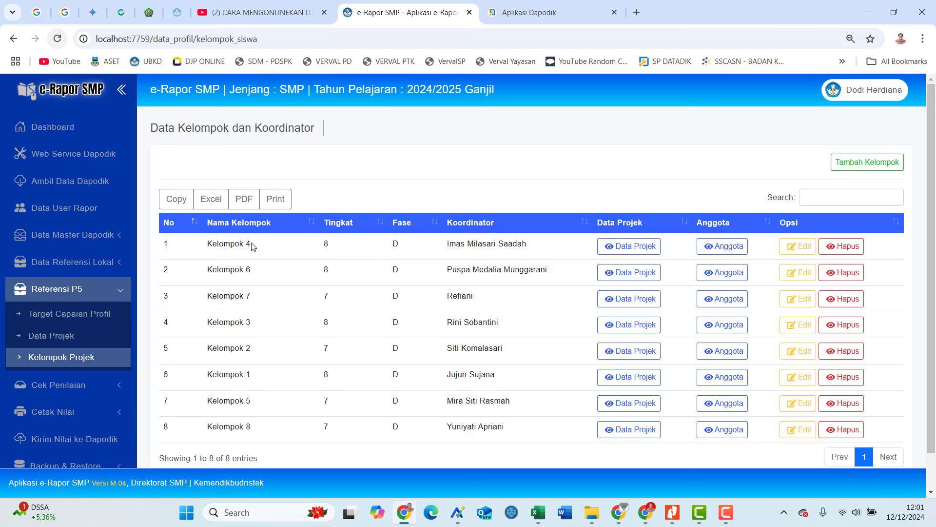
{"action": "left_click", "coordinate": [853, 168]}
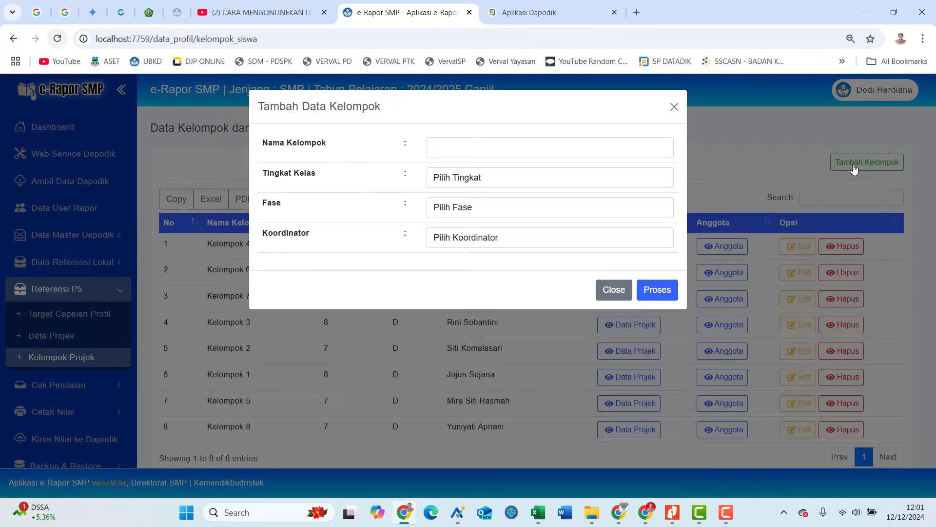
{"action": "left_click", "coordinate": [537, 151]}
{"action": "left_click", "coordinate": [529, 187]}
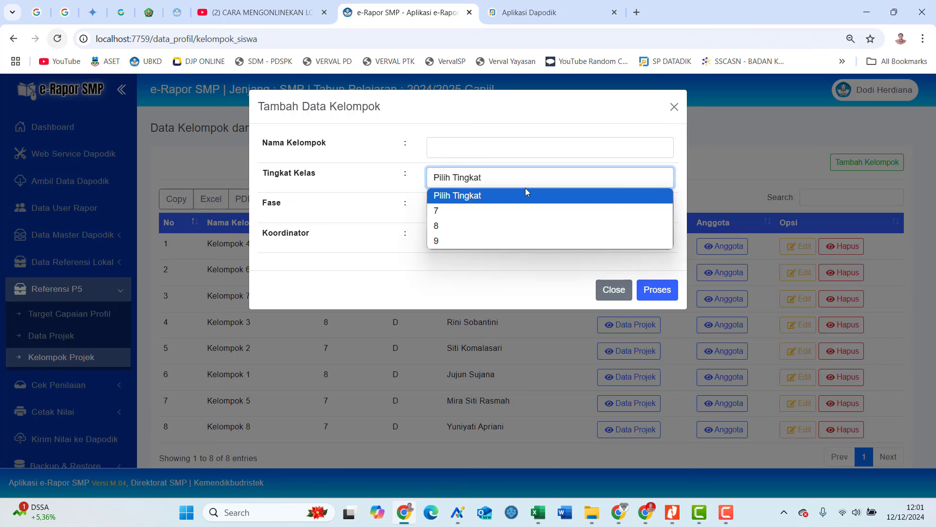
{"action": "left_click", "coordinate": [521, 209]}
Name it 'kelompok maw', set Fase D, pick a coordinator, then close without adding.
{"action": "left_click", "coordinate": [504, 147]}
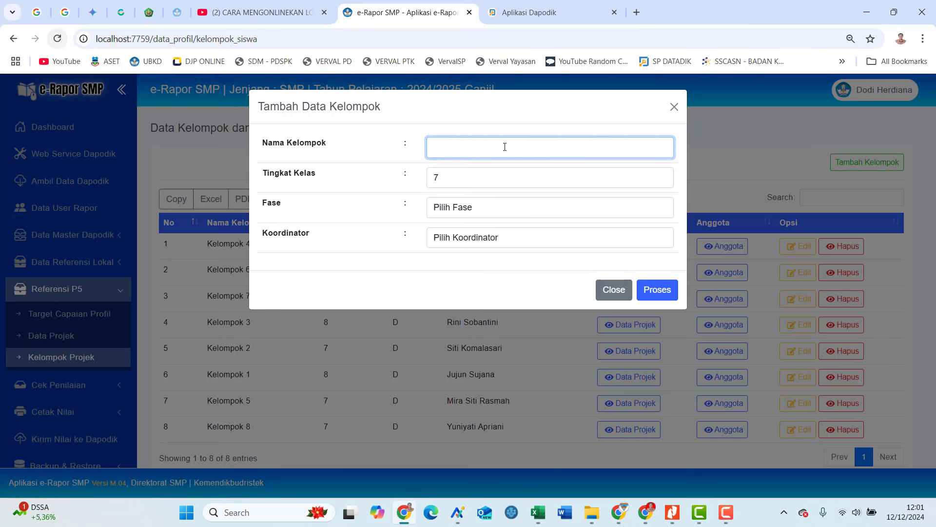
{"action": "type", "text": "kelompok mawar"}
{"action": "left_click", "coordinate": [482, 211]}
{"action": "left_click", "coordinate": [472, 239]}
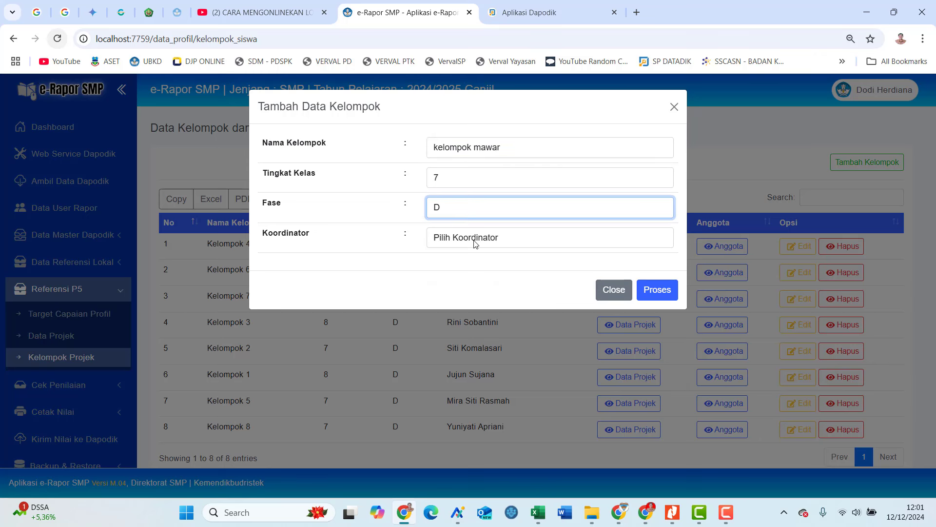
{"action": "left_click", "coordinate": [472, 241]}
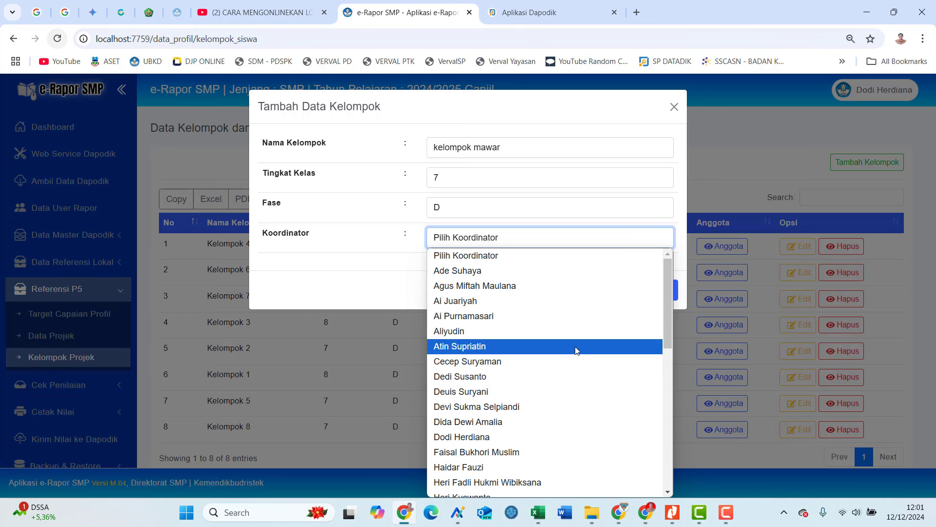
{"action": "left_click", "coordinate": [576, 327]}
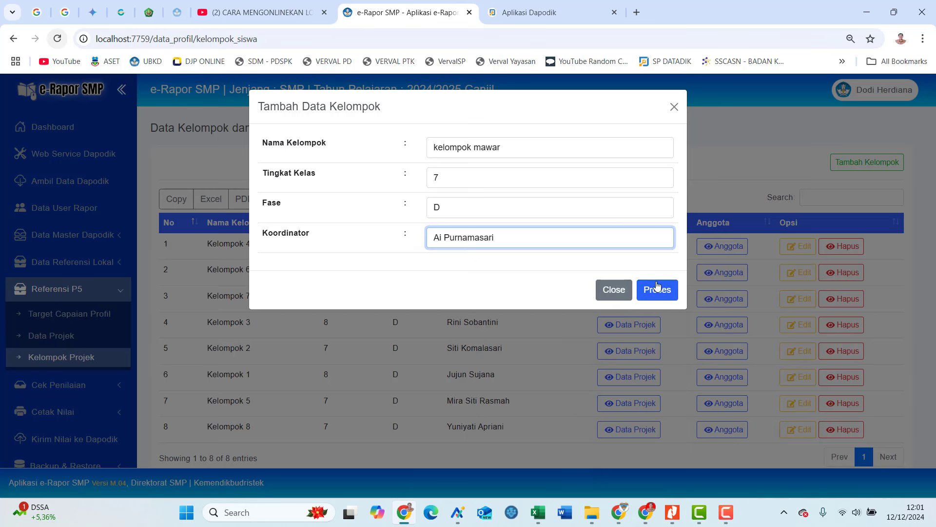
{"action": "left_click", "coordinate": [615, 291]}
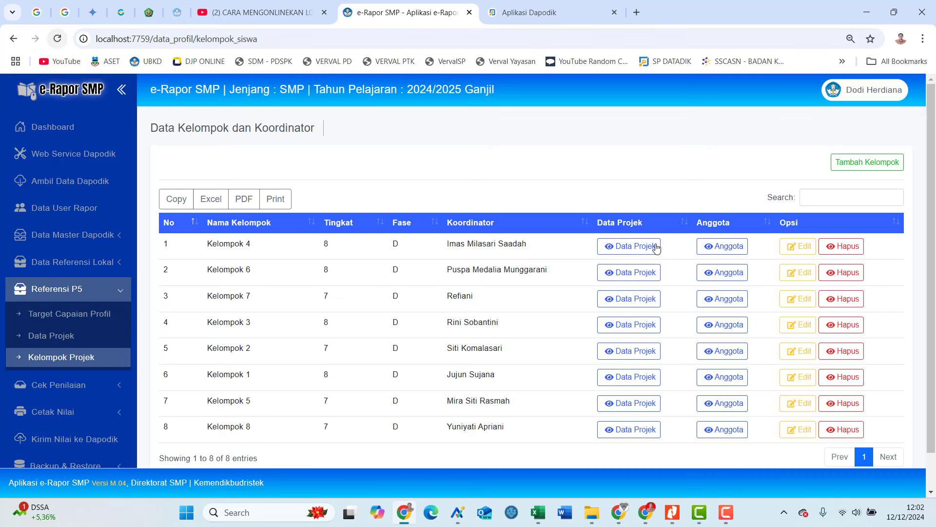
Check Kelompok 4's project list, then delete its assigned project.
{"action": "left_click", "coordinate": [638, 250]}
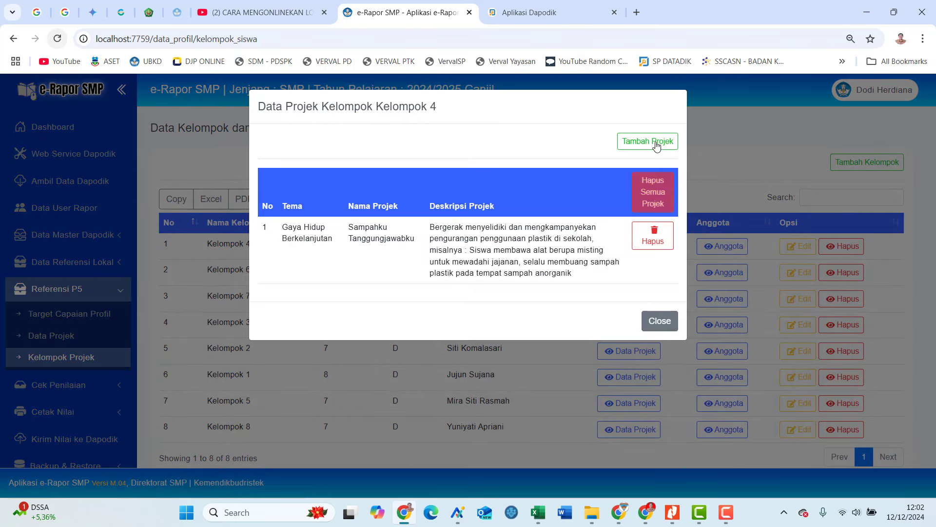
{"action": "left_click", "coordinate": [657, 144]}
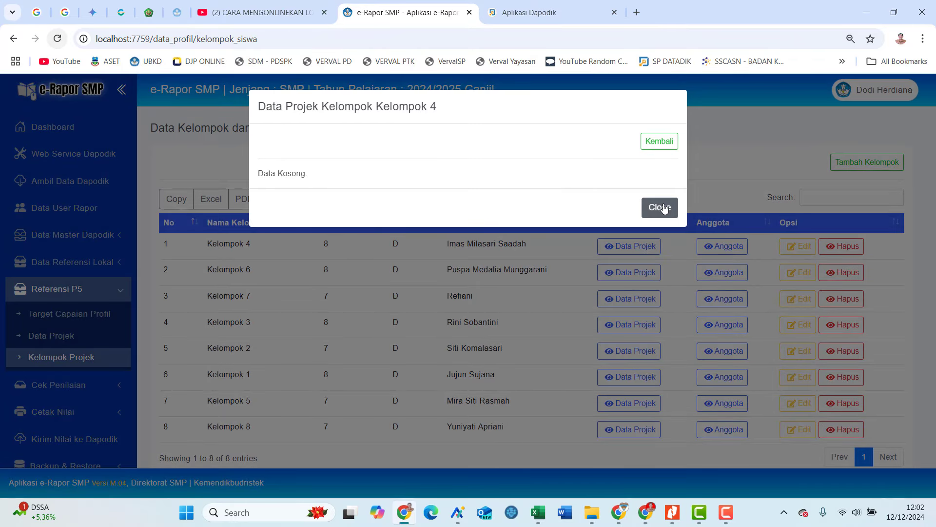
{"action": "left_click", "coordinate": [660, 207]}
{"action": "left_click", "coordinate": [630, 251]}
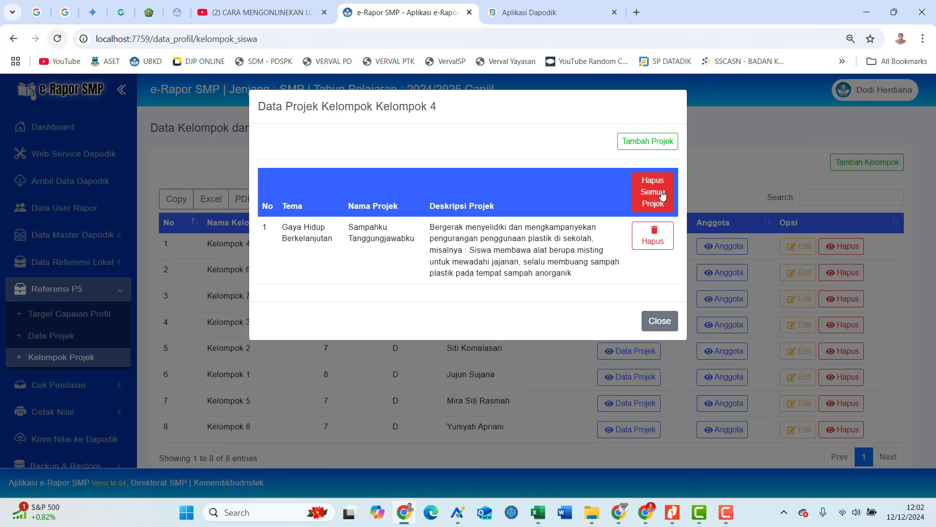
{"action": "left_click", "coordinate": [657, 237]}
{"action": "left_click", "coordinate": [524, 369]}
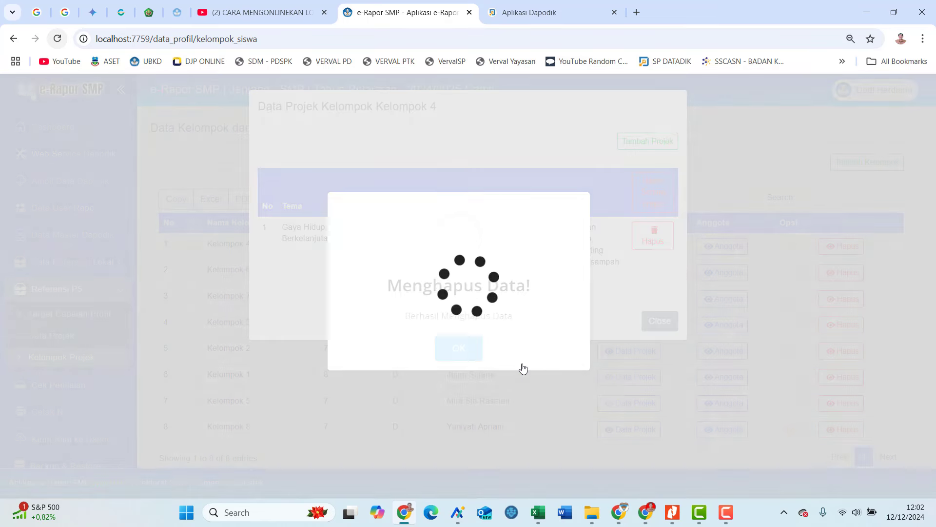
{"action": "left_click", "coordinate": [453, 349]}
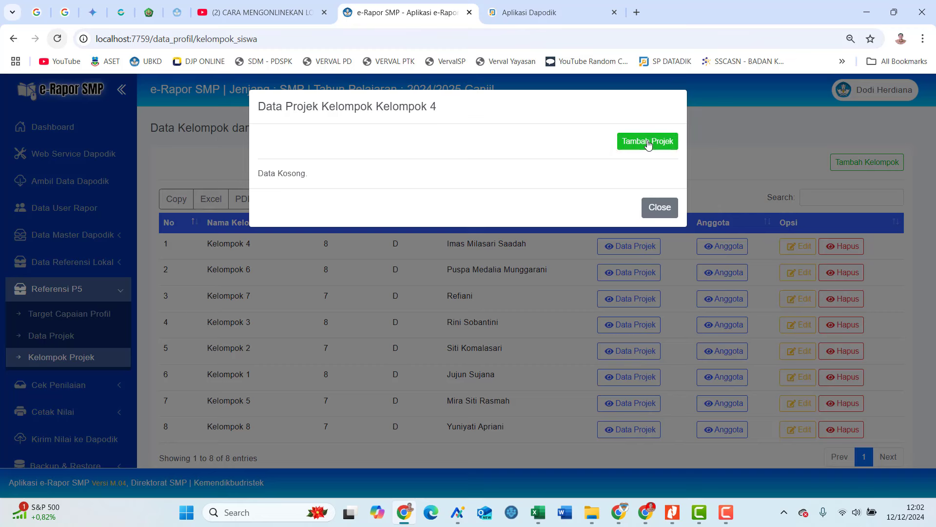
Re-add Sampahku Tanggungjawabku to Kelompok 4 and reopen its project list to verify it.
{"action": "left_click", "coordinate": [649, 142]}
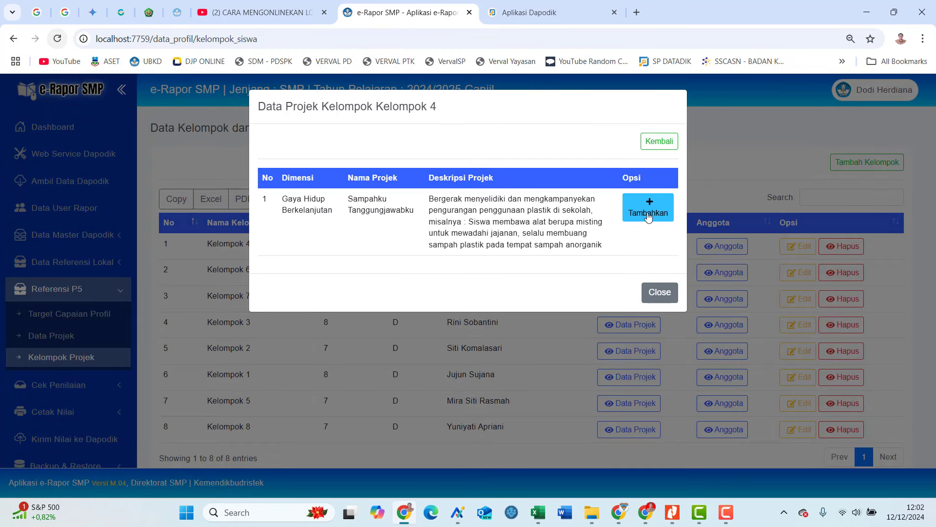
{"action": "left_click", "coordinate": [649, 216]}
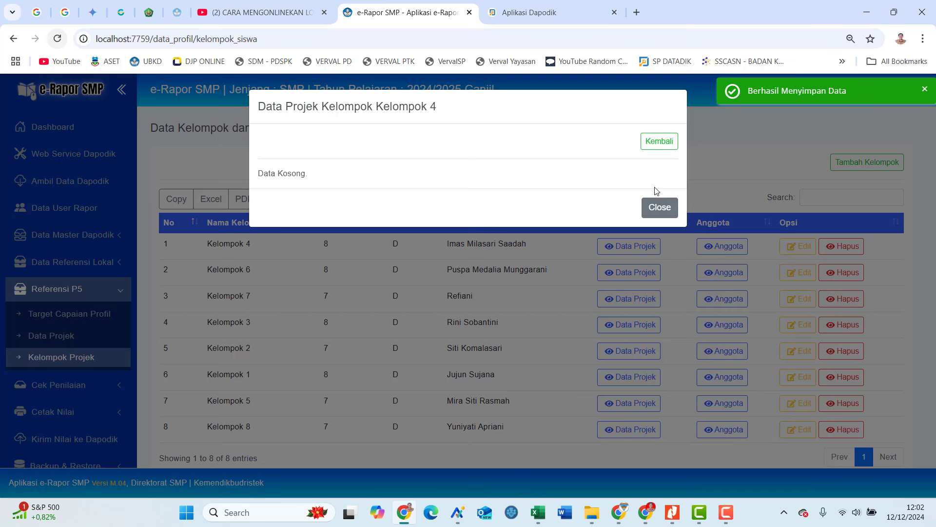
{"action": "left_click", "coordinate": [666, 215]}
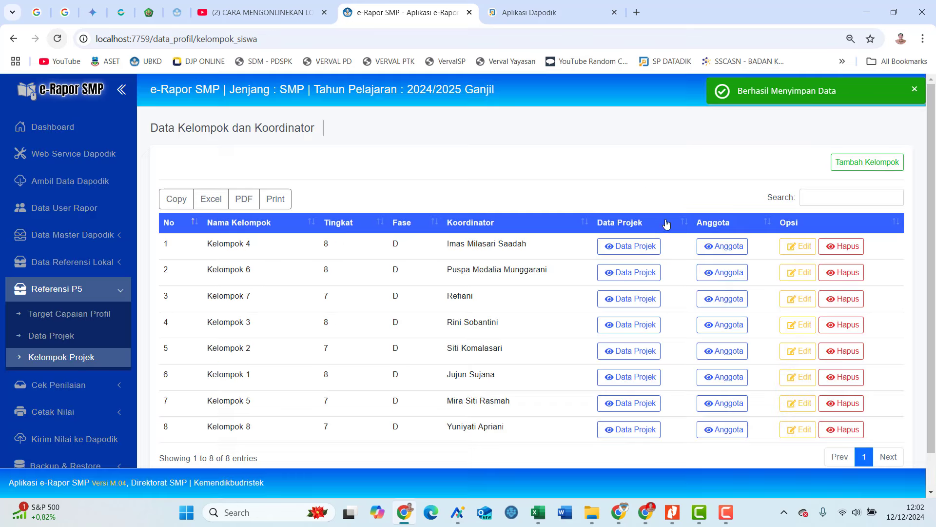
{"action": "left_click", "coordinate": [637, 248]}
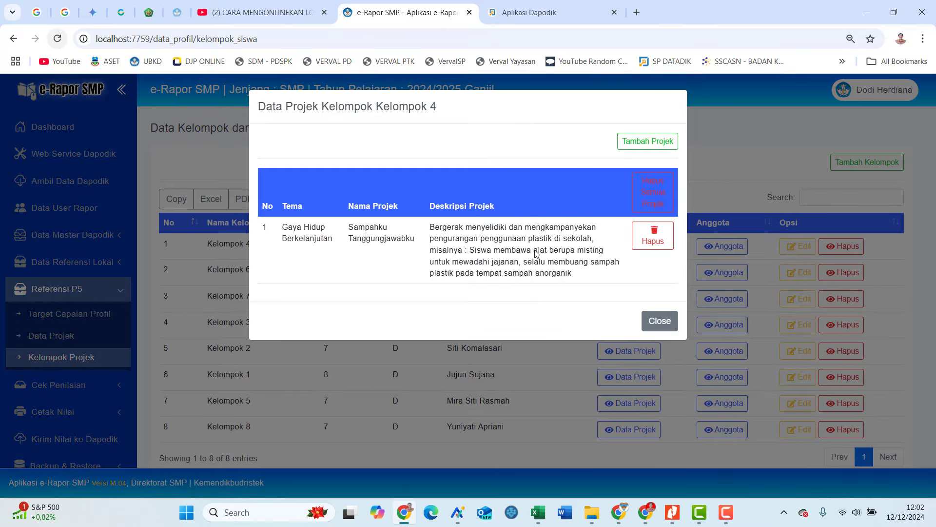
Close the project list and browse Kelompok 4's member candidates from classes 7A and 7C.
{"action": "left_click", "coordinate": [655, 321]}
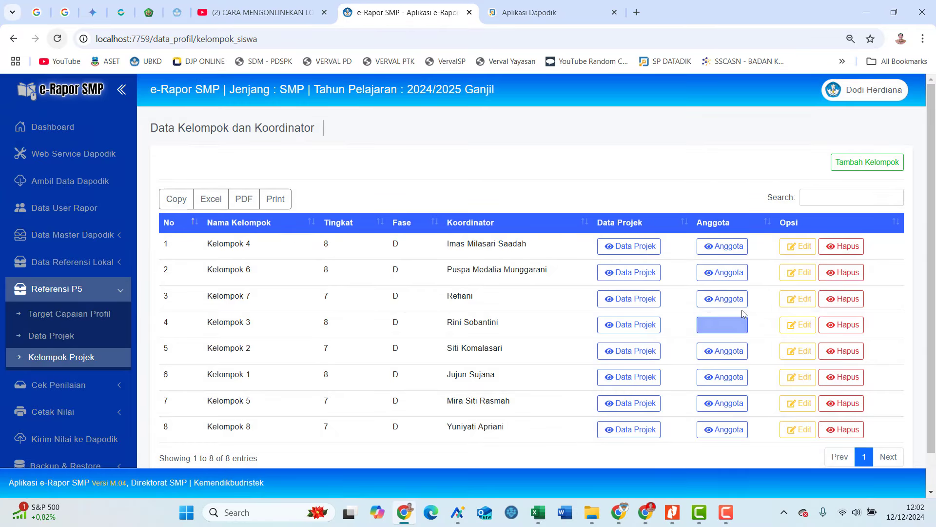
{"action": "left_click", "coordinate": [715, 248]}
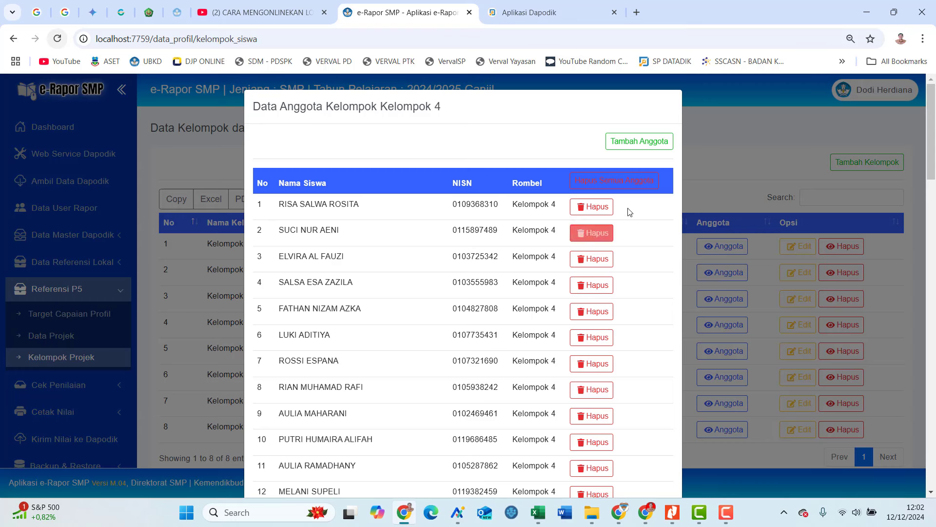
{"action": "left_click", "coordinate": [625, 143]}
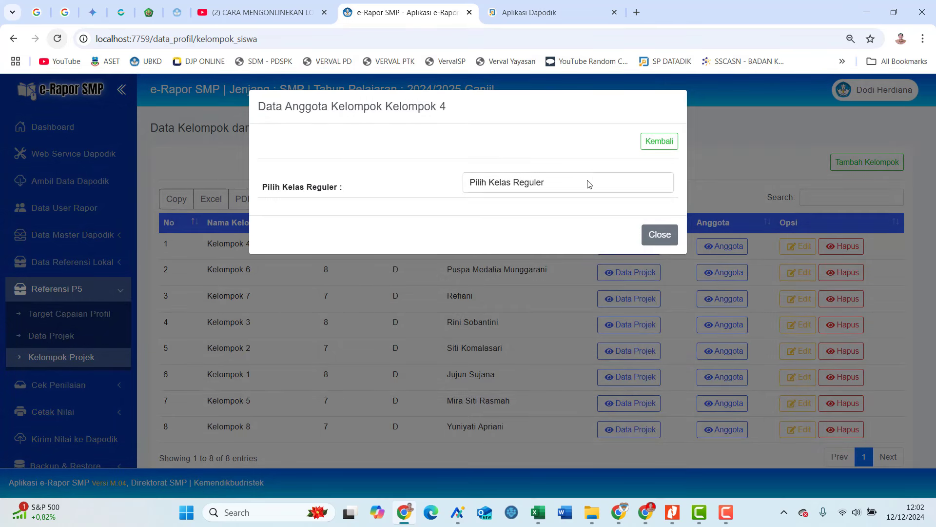
{"action": "left_click", "coordinate": [599, 185]}
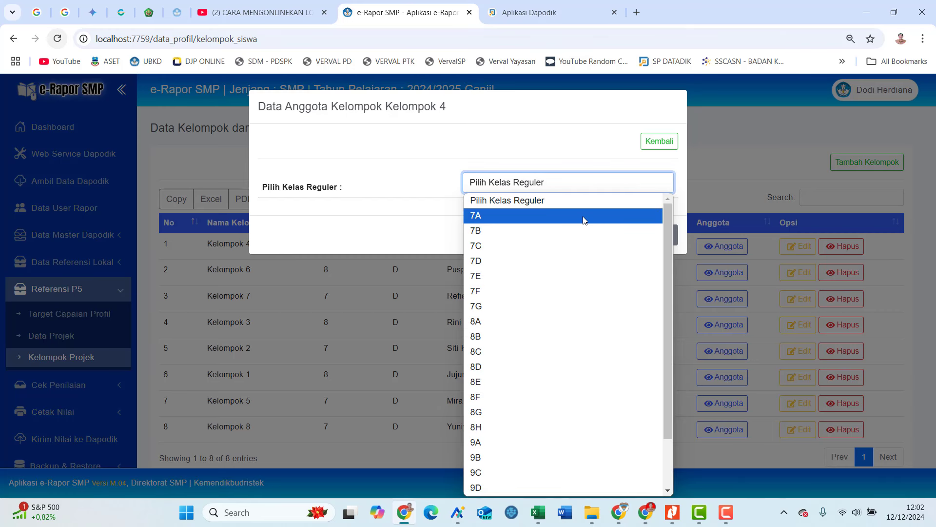
{"action": "left_click", "coordinate": [585, 221]}
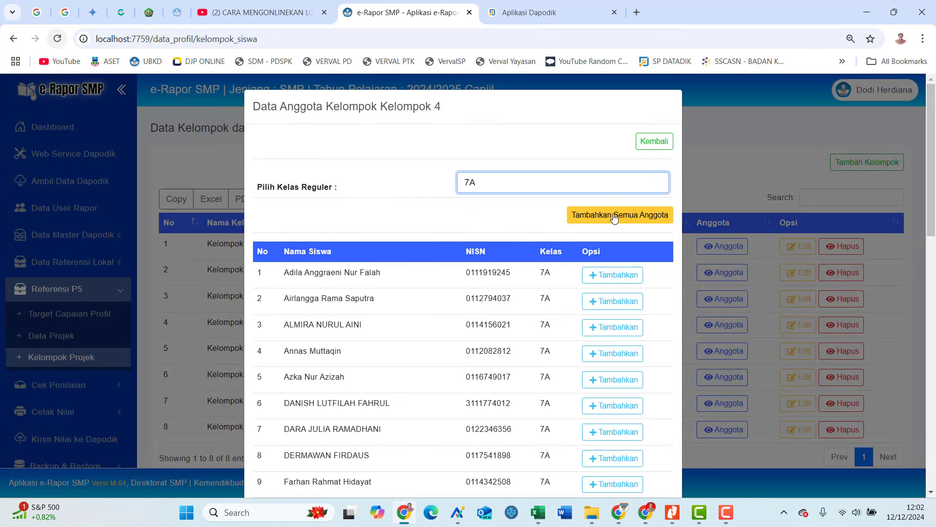
{"action": "left_click", "coordinate": [561, 183]}
{"action": "left_click", "coordinate": [539, 244]}
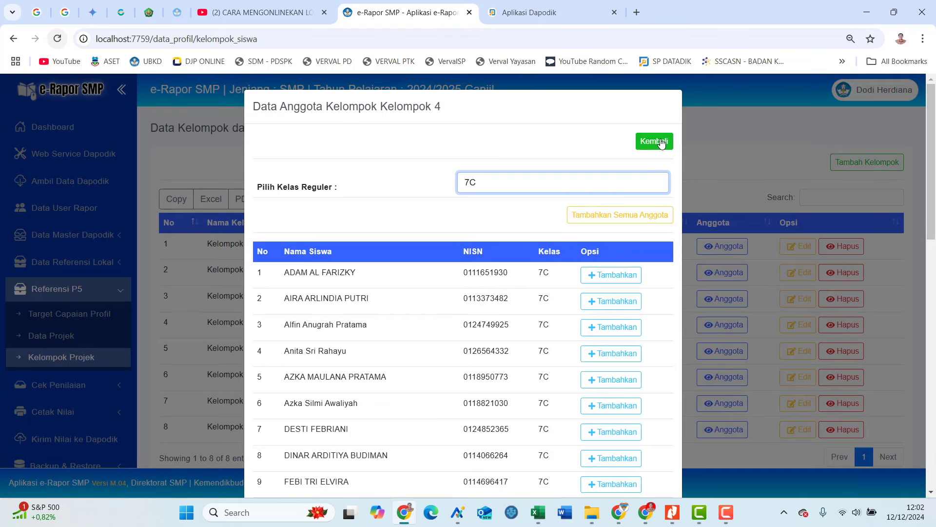
Return to Kelompok 4's member list, scroll through it, and close it.
{"action": "left_click", "coordinate": [654, 141]}
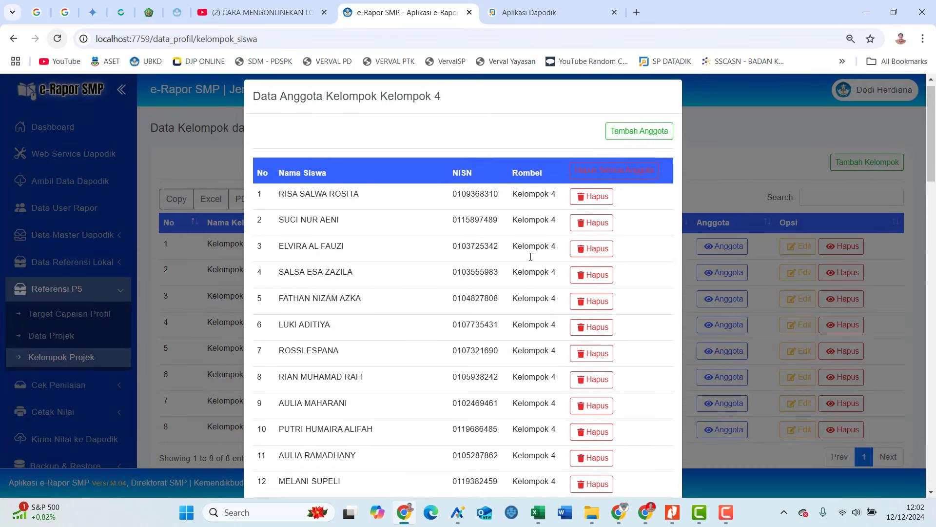
{"action": "scroll", "coordinate": [531, 256], "scroll_direction": "down", "scroll_amount": 8}
{"action": "scroll", "coordinate": [381, 337], "scroll_direction": "down", "scroll_amount": 3}
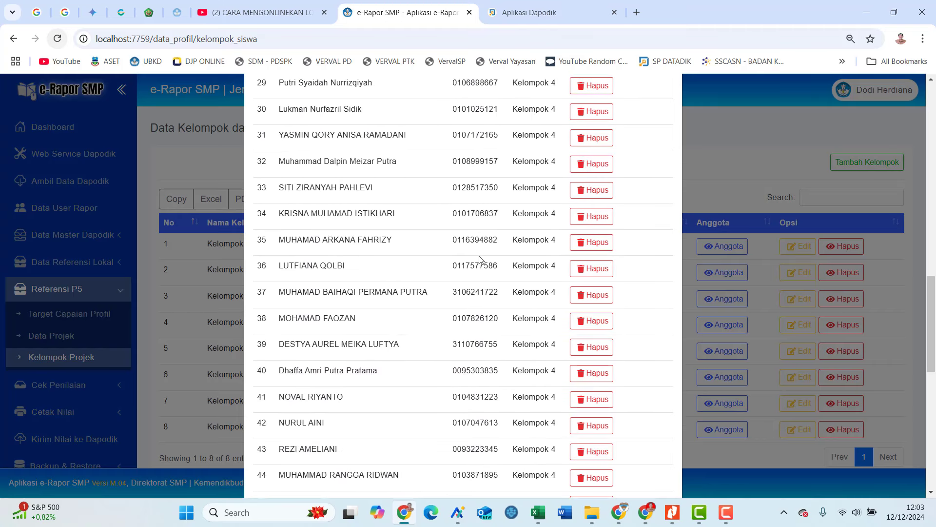
{"action": "scroll", "coordinate": [544, 263], "scroll_direction": "down", "scroll_amount": 10}
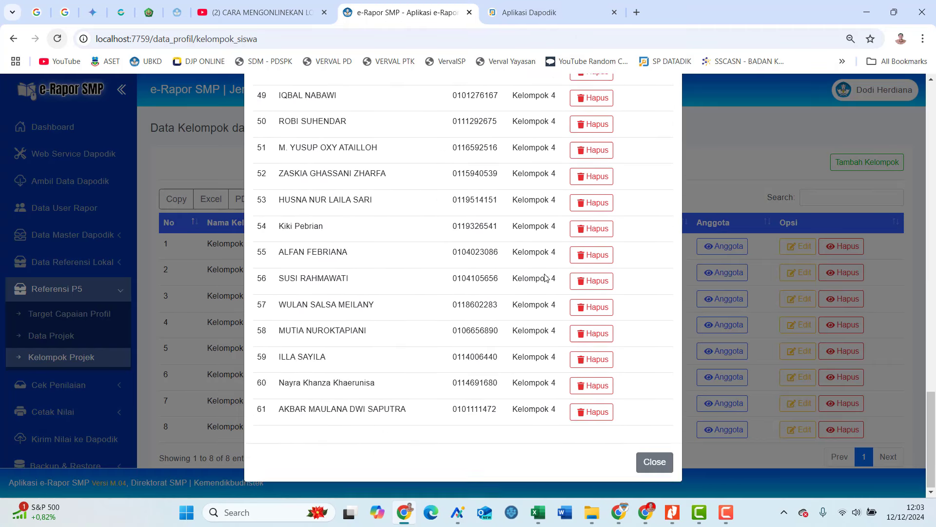
{"action": "scroll", "coordinate": [548, 261], "scroll_direction": "up", "scroll_amount": 8}
{"action": "scroll", "coordinate": [548, 261], "scroll_direction": "up", "scroll_amount": 15}
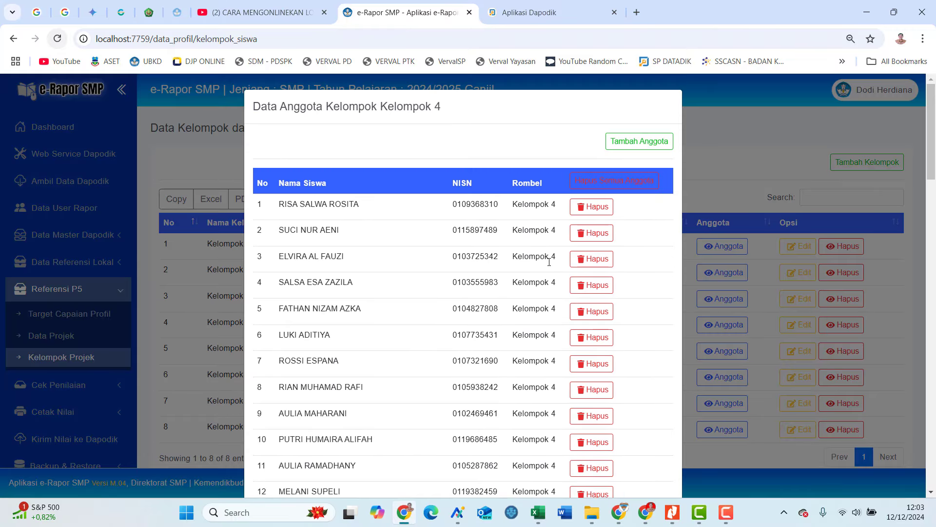
{"action": "scroll", "coordinate": [549, 262], "scroll_direction": "down", "scroll_amount": 9}
{"action": "scroll", "coordinate": [549, 263], "scroll_direction": "up", "scroll_amount": 10}
{"action": "scroll", "coordinate": [550, 268], "scroll_direction": "down", "scroll_amount": 6}
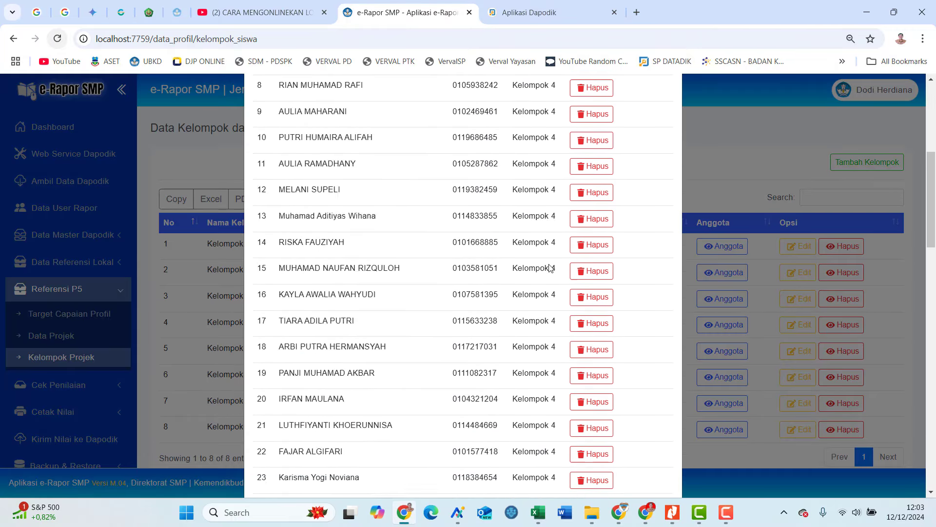
{"action": "scroll", "coordinate": [550, 267], "scroll_direction": "down", "scroll_amount": 20}
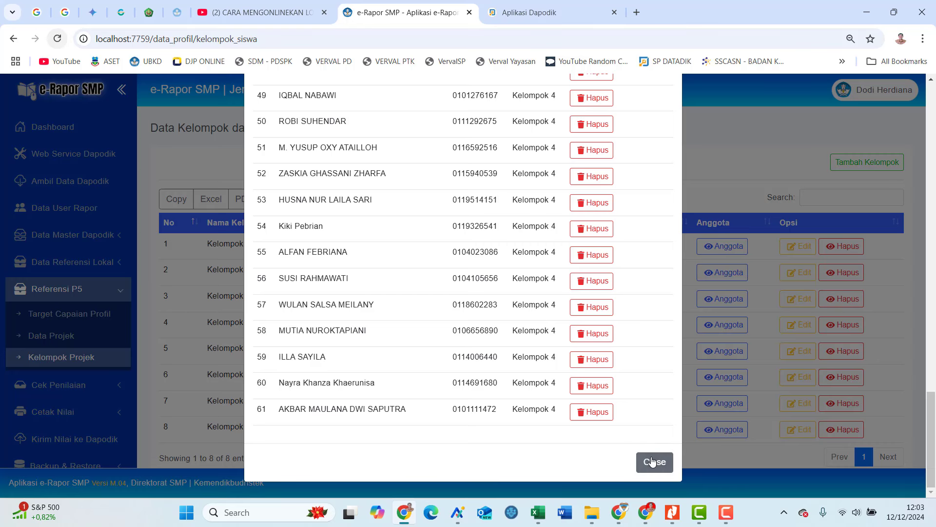
{"action": "left_click", "coordinate": [654, 461]}
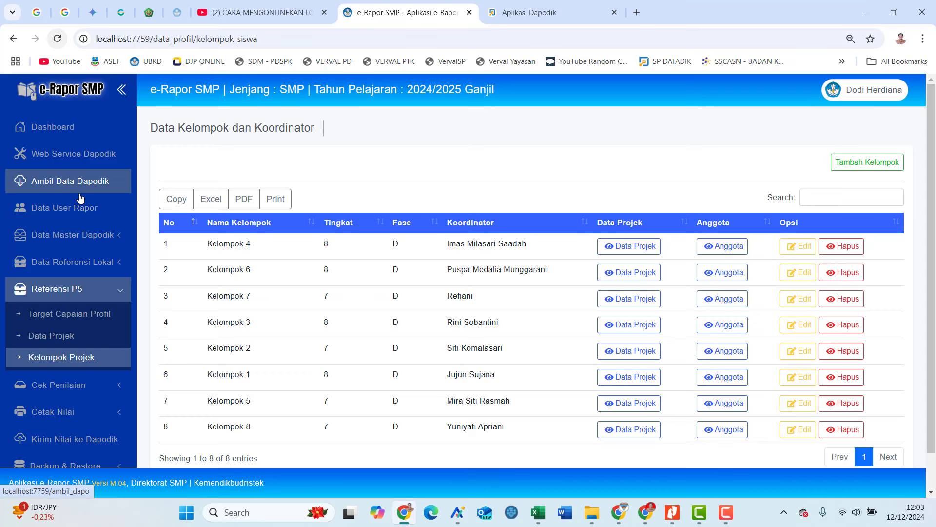
Search the Guru user accounts for the coordinator teacher and copy their username.
{"action": "left_click", "coordinate": [77, 207]}
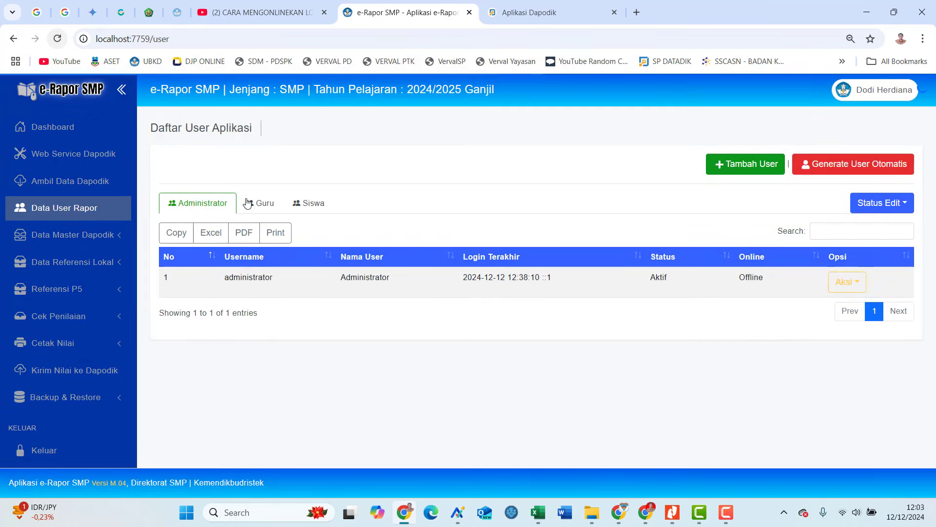
{"action": "left_click", "coordinate": [248, 203]}
{"action": "left_click", "coordinate": [829, 231]}
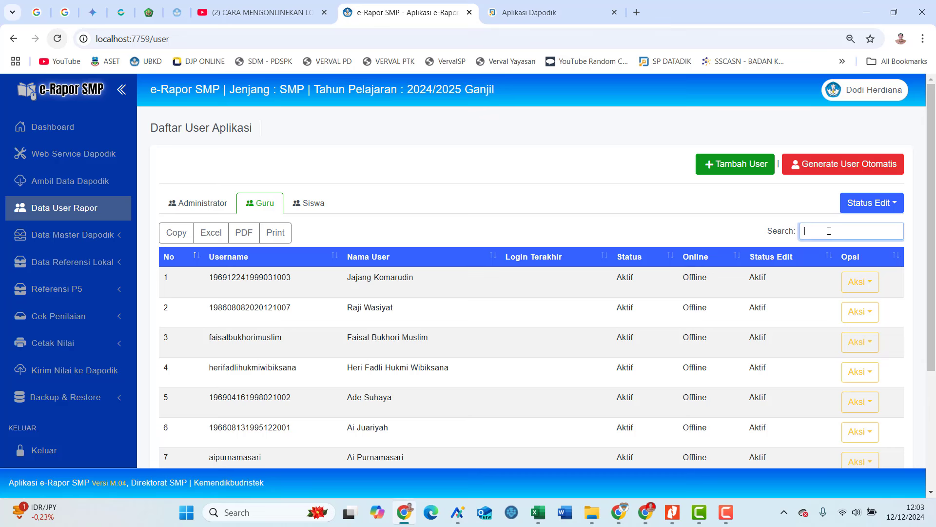
{"action": "type", "text": "pusp"}
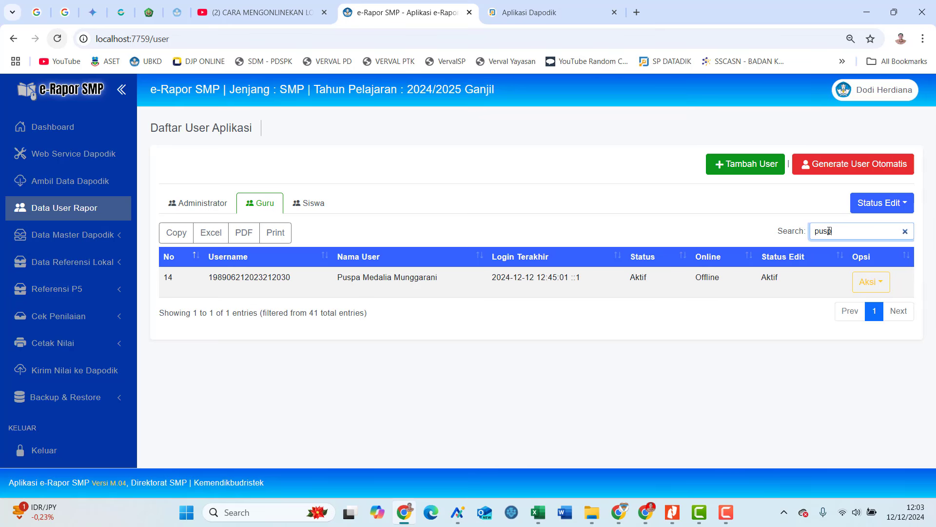
{"action": "double_click", "coordinate": [278, 277]}
{"action": "key", "text": "ctrl+c"}
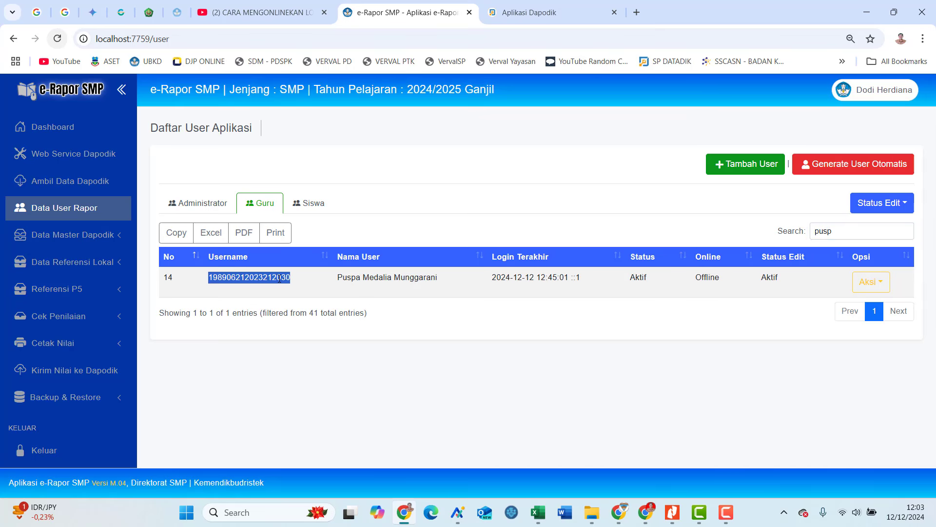
Log out as administrator and sign in with the teacher's credentials at SMPN 2 Kersamanah.
{"action": "left_click", "coordinate": [864, 98]}
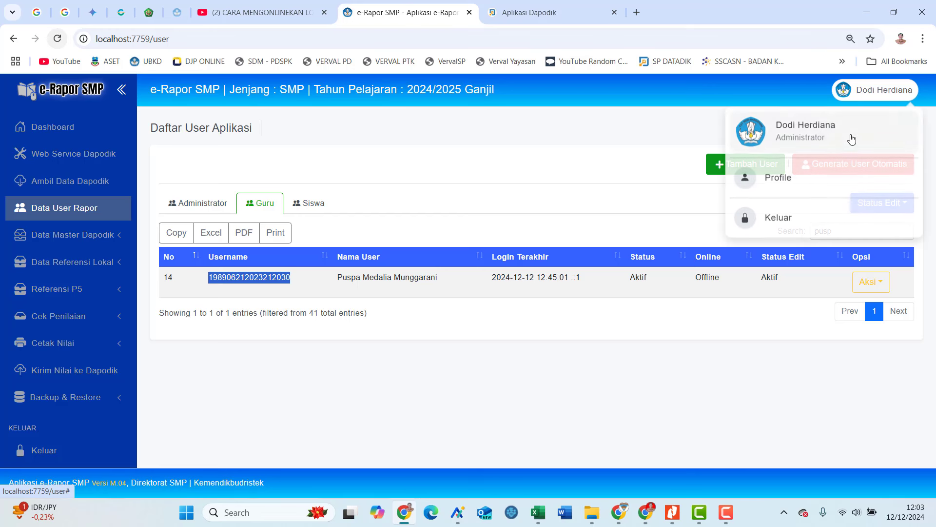
{"action": "left_click", "coordinate": [794, 218]}
{"action": "left_click", "coordinate": [679, 229]}
{"action": "key", "text": "ctrl+v"}
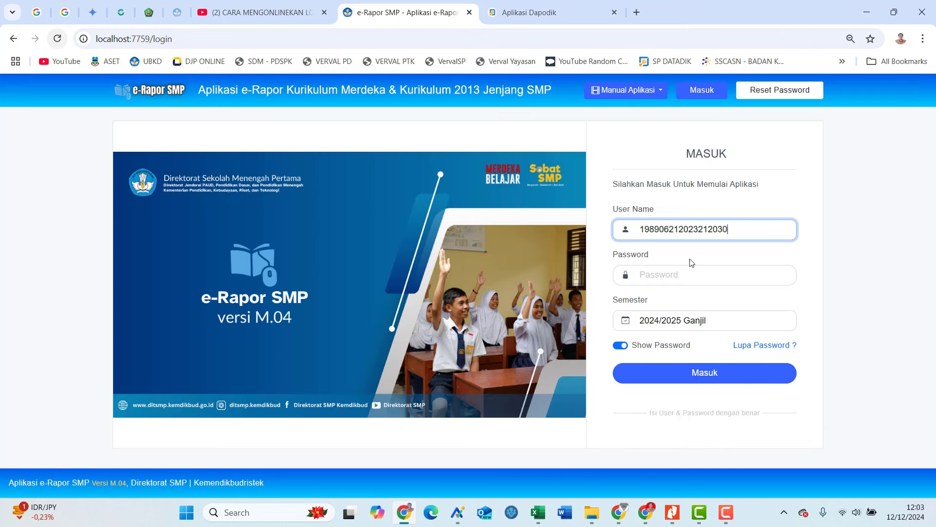
{"action": "left_click", "coordinate": [688, 274]}
{"action": "type", "text": "12"}
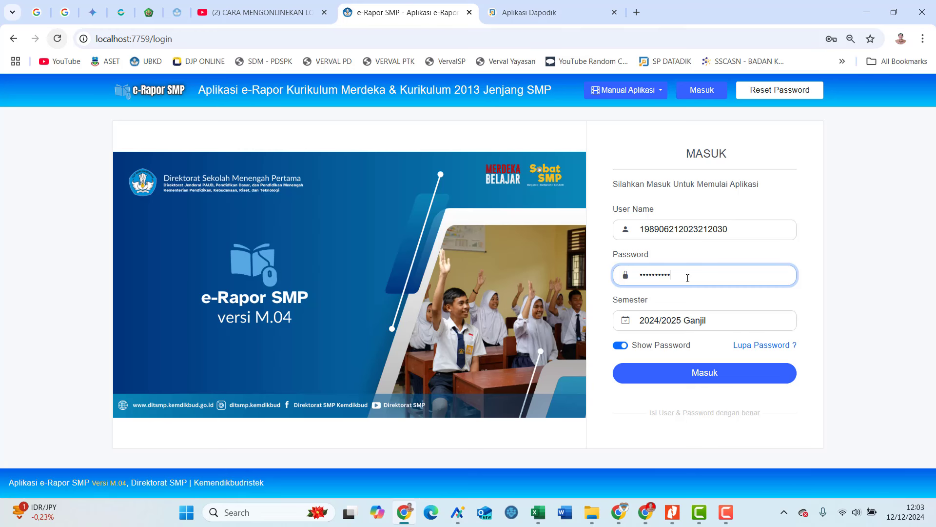
{"action": "left_click", "coordinate": [706, 382]}
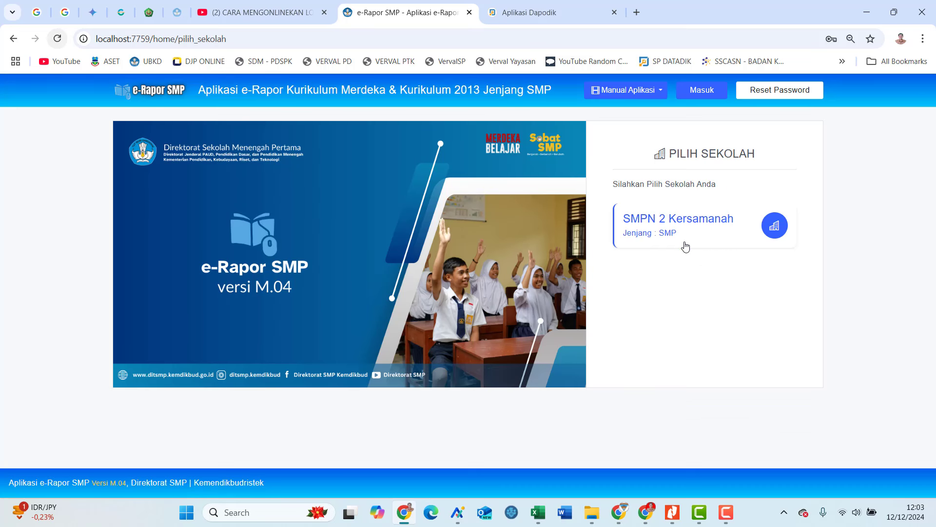
{"action": "left_click", "coordinate": [669, 228]}
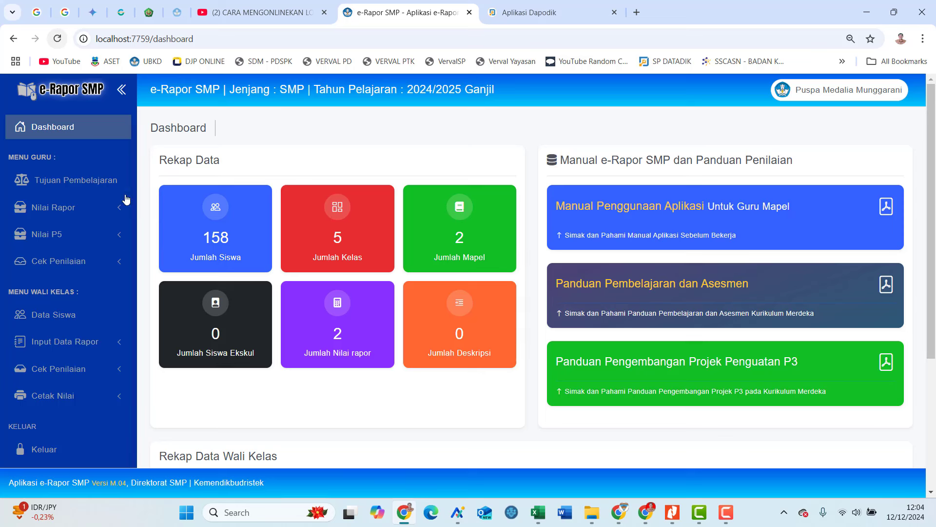
Open Input Capaian Projek and select Kelompok 6 with the Sampahku Tanggungjawabku project.
{"action": "left_click", "coordinate": [91, 236]}
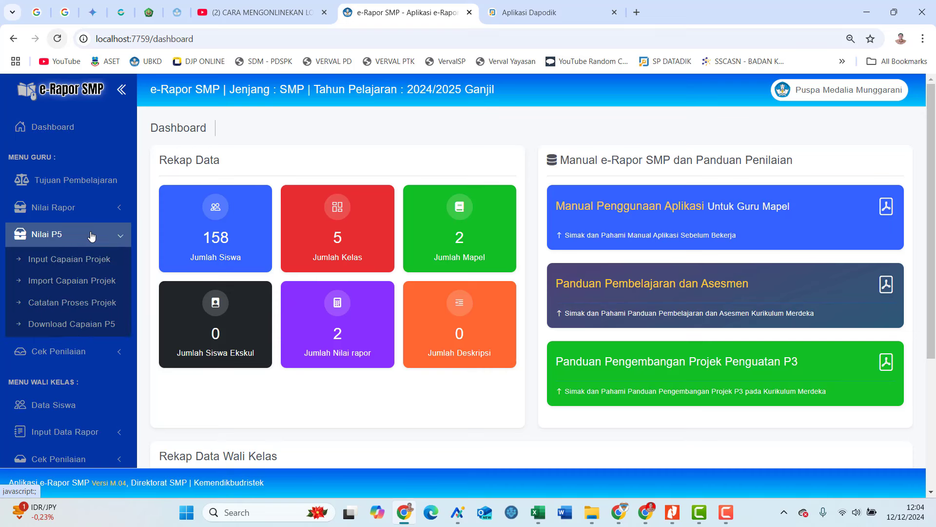
{"action": "left_click", "coordinate": [83, 264]}
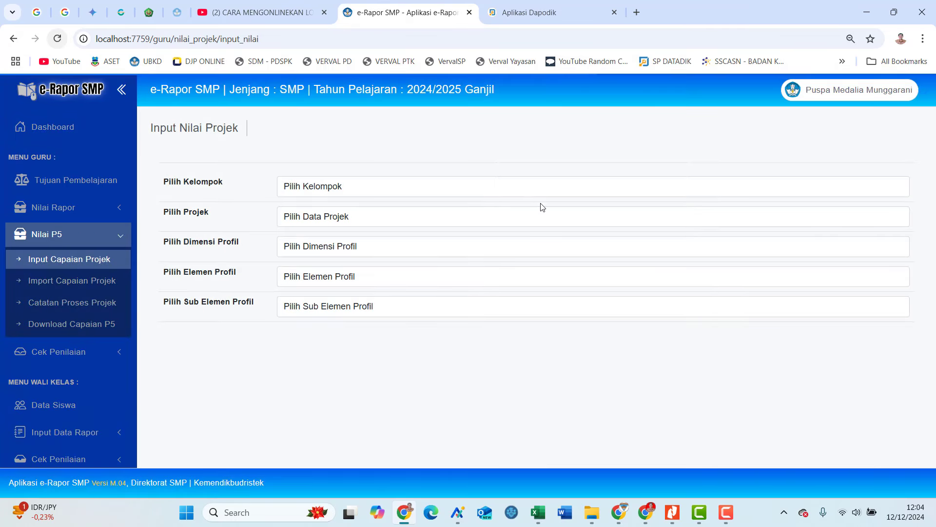
{"action": "left_click", "coordinate": [413, 195]}
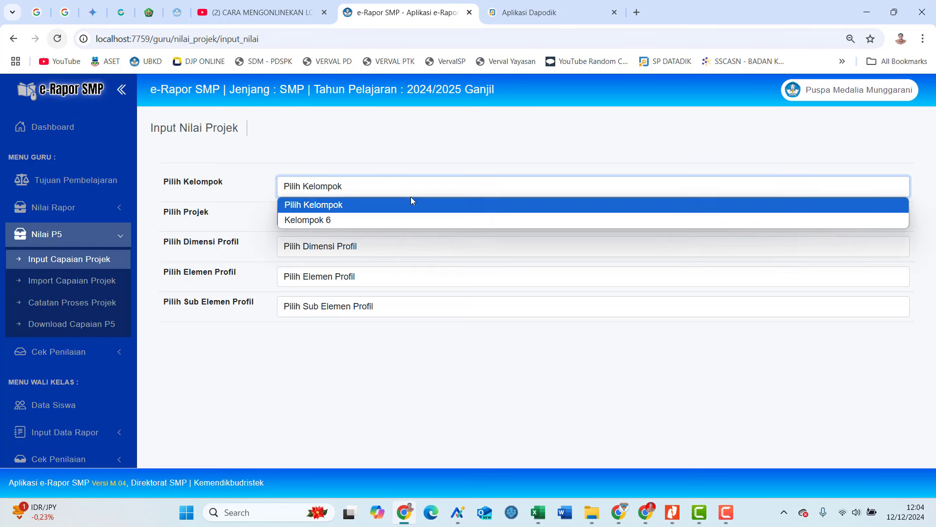
{"action": "left_click", "coordinate": [409, 220]}
{"action": "left_click", "coordinate": [398, 220]}
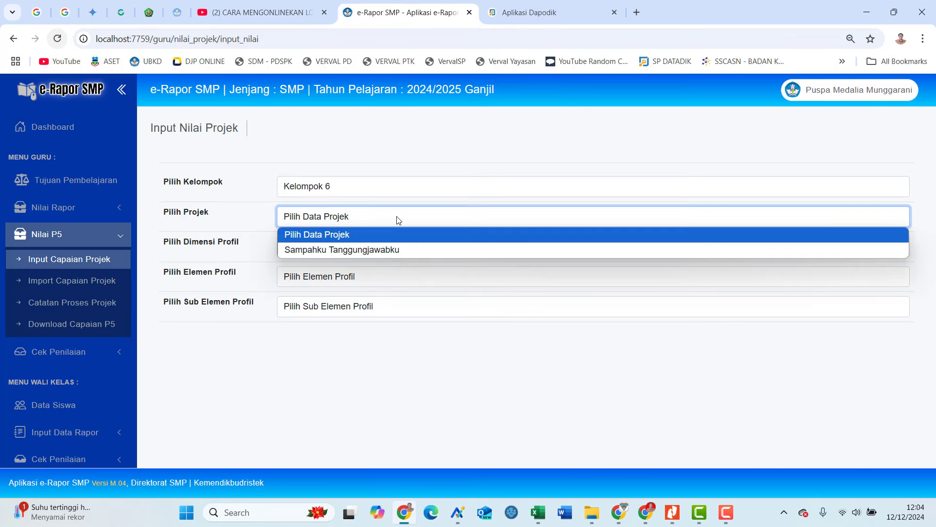
{"action": "left_click", "coordinate": [400, 251]}
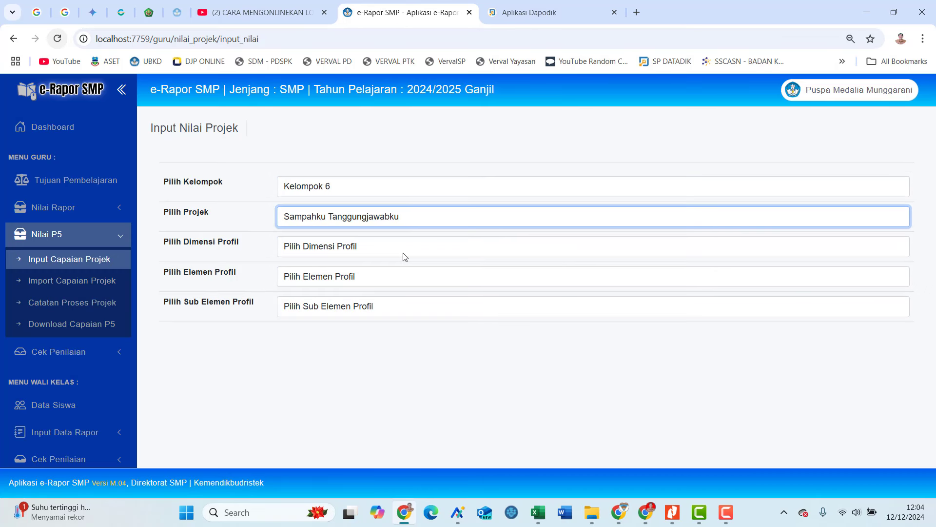
Choose dimension Bergotong royong, element Kolaborasi and sub-element Kerja sama.
{"action": "left_click", "coordinate": [403, 250]}
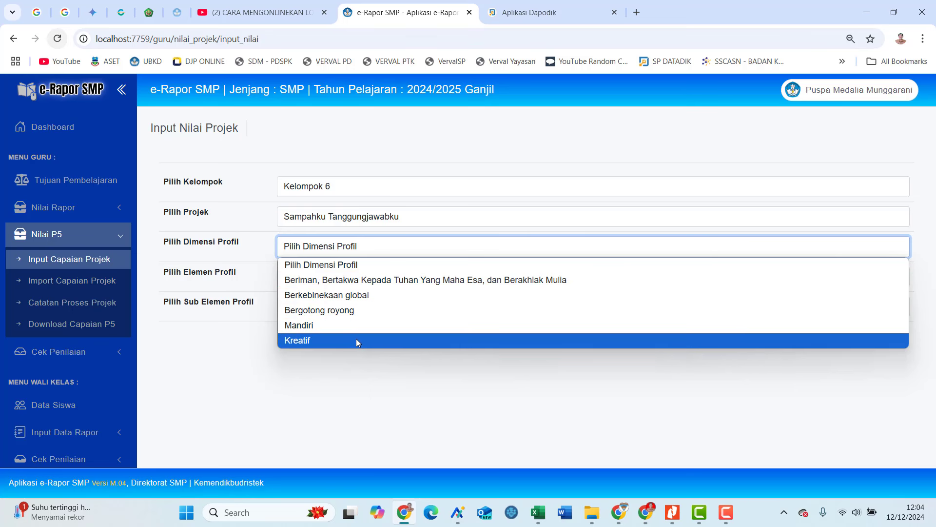
{"action": "left_click", "coordinate": [371, 317]}
{"action": "left_click", "coordinate": [421, 279]}
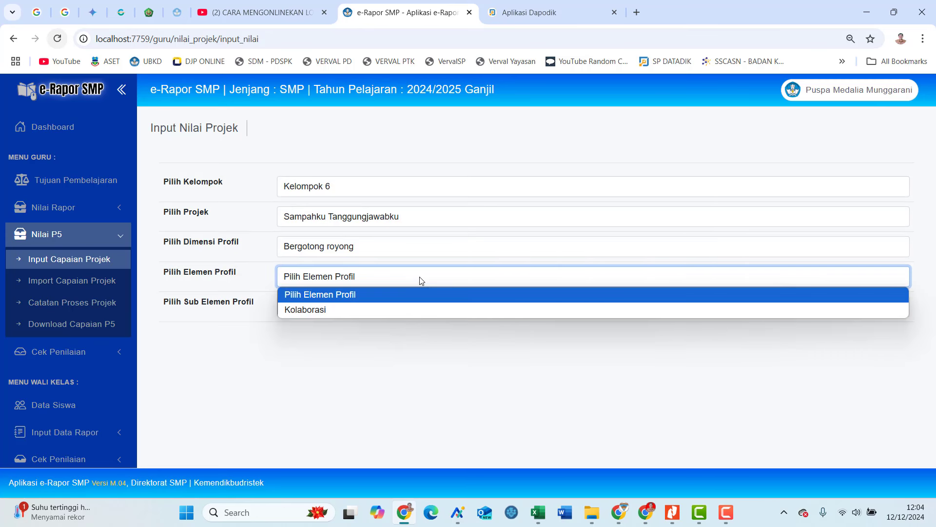
{"action": "left_click", "coordinate": [405, 309]}
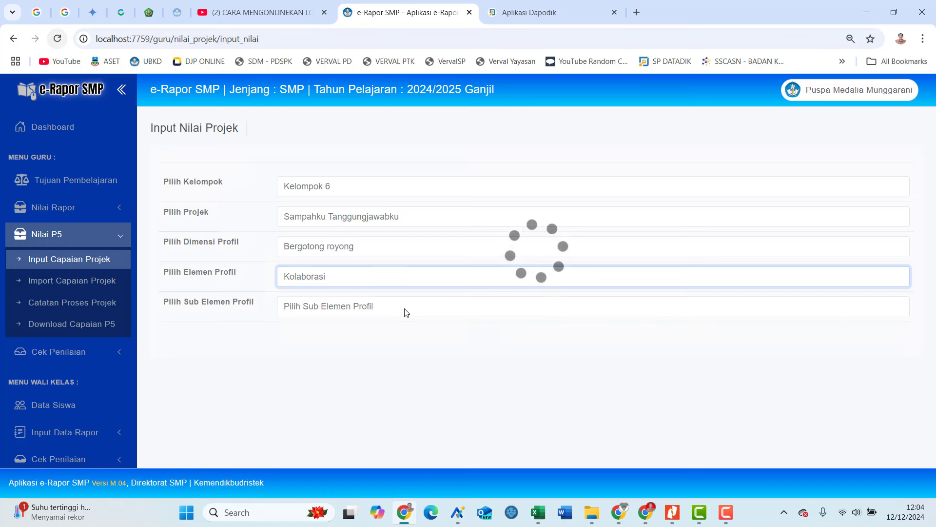
{"action": "left_click", "coordinate": [468, 310]}
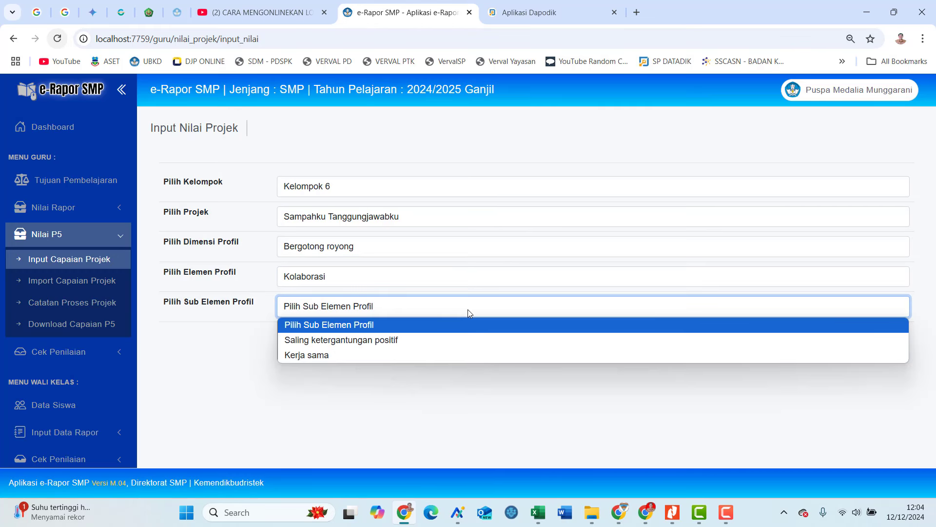
{"action": "left_click", "coordinate": [396, 356]}
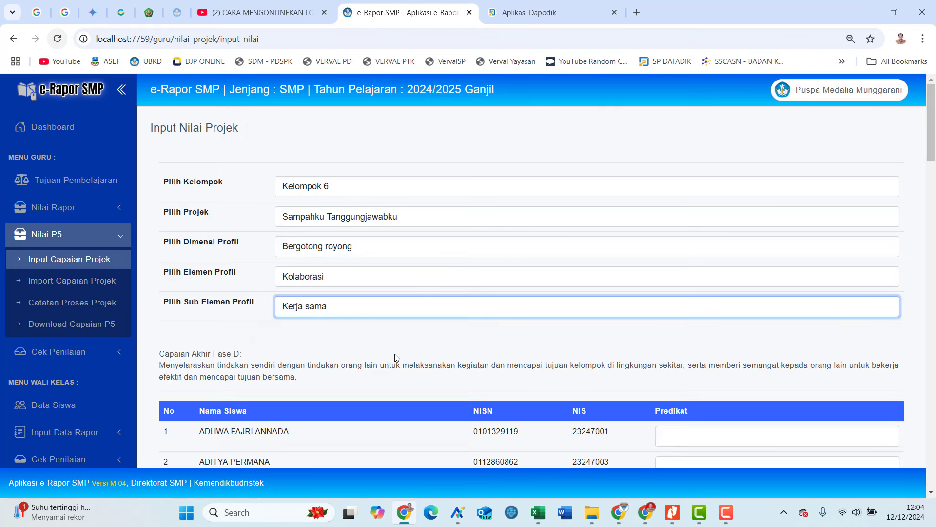
Grade students 1–4: Berkembang Sesuai Harapan, Berkembang Sesuai Harapan, Mulai Berkembang, Sedang Berkembang.
{"action": "scroll", "coordinate": [639, 329], "scroll_direction": "down", "scroll_amount": 3}
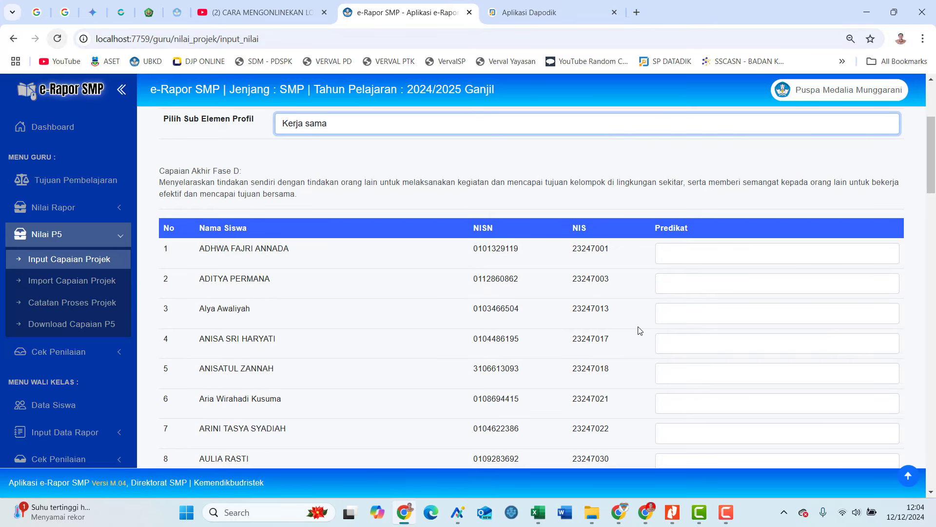
{"action": "scroll", "coordinate": [640, 330], "scroll_direction": "down", "scroll_amount": 1}
{"action": "left_click", "coordinate": [700, 191]}
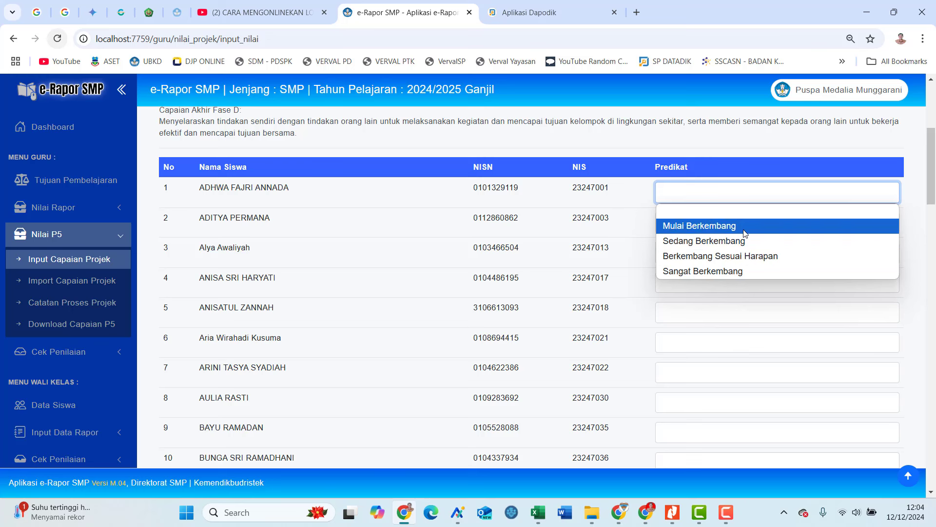
{"action": "left_click", "coordinate": [747, 257]}
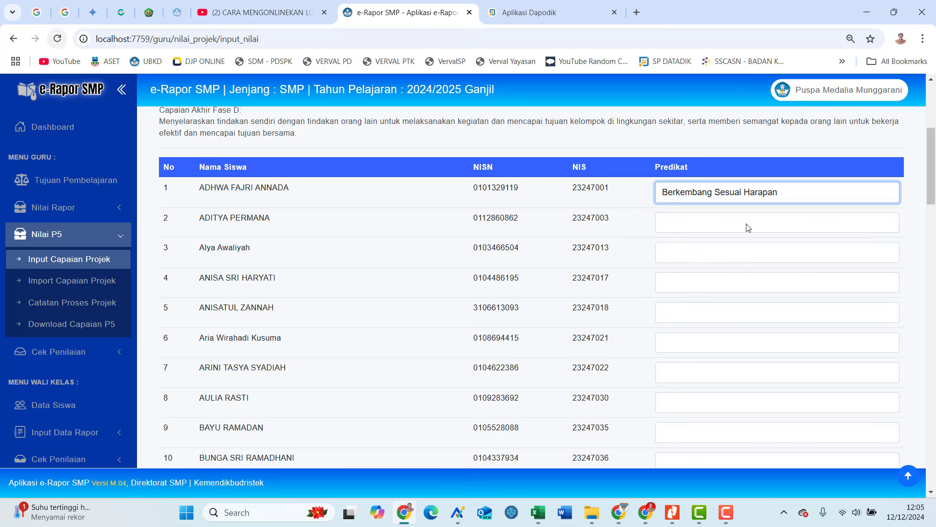
{"action": "left_click", "coordinate": [748, 224]}
{"action": "left_click", "coordinate": [748, 287]}
{"action": "left_click", "coordinate": [743, 250]}
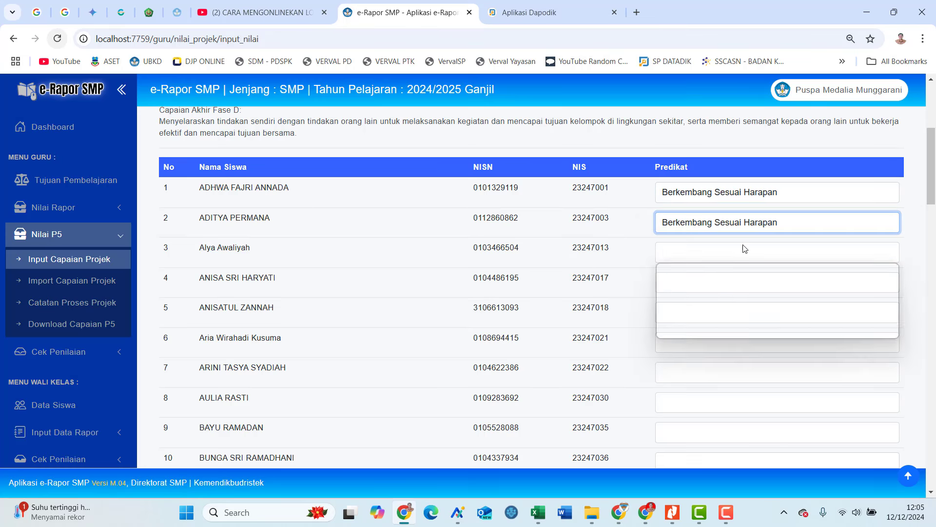
{"action": "left_click", "coordinate": [746, 285]}
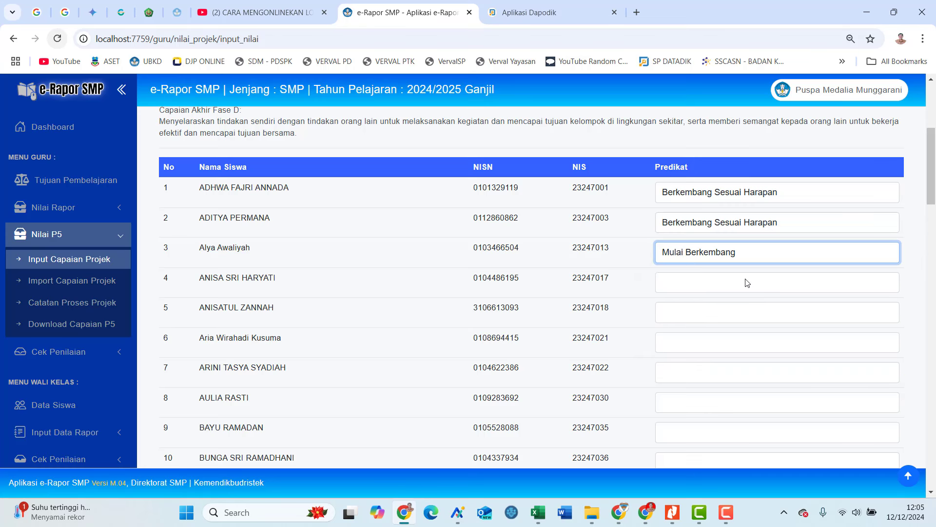
{"action": "left_click", "coordinate": [746, 282]}
{"action": "left_click", "coordinate": [750, 330]}
Grade students 5–7 Sangat Berkembang, Sedang Berkembang and Mulai Berkembang, then scroll to the bottom.
{"action": "left_click", "coordinate": [753, 314]}
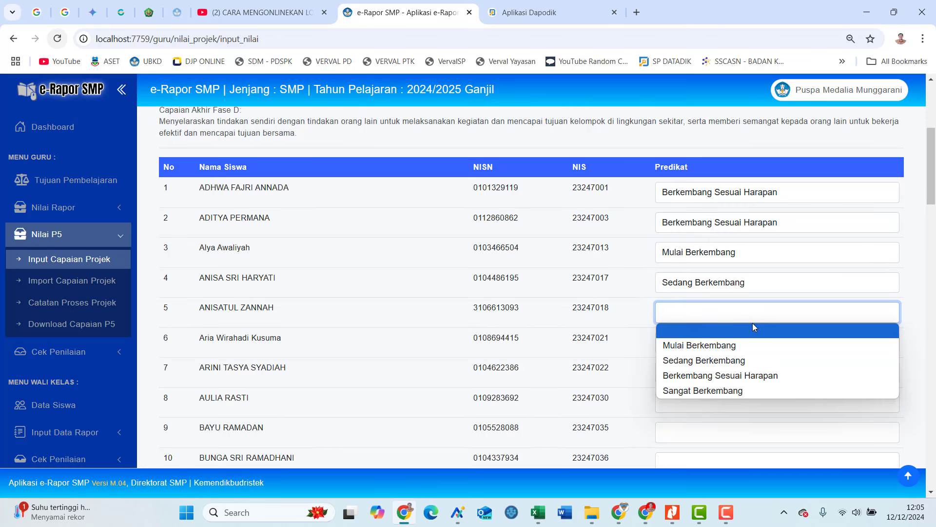
{"action": "left_click", "coordinate": [749, 390]}
{"action": "left_click", "coordinate": [733, 342]}
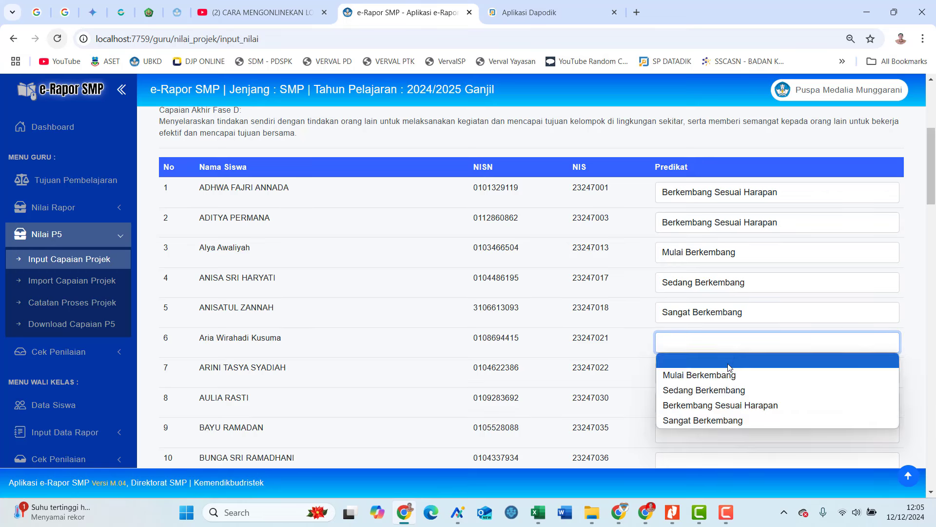
{"action": "left_click", "coordinate": [734, 388]}
{"action": "left_click", "coordinate": [725, 372]}
{"action": "left_click", "coordinate": [721, 403]}
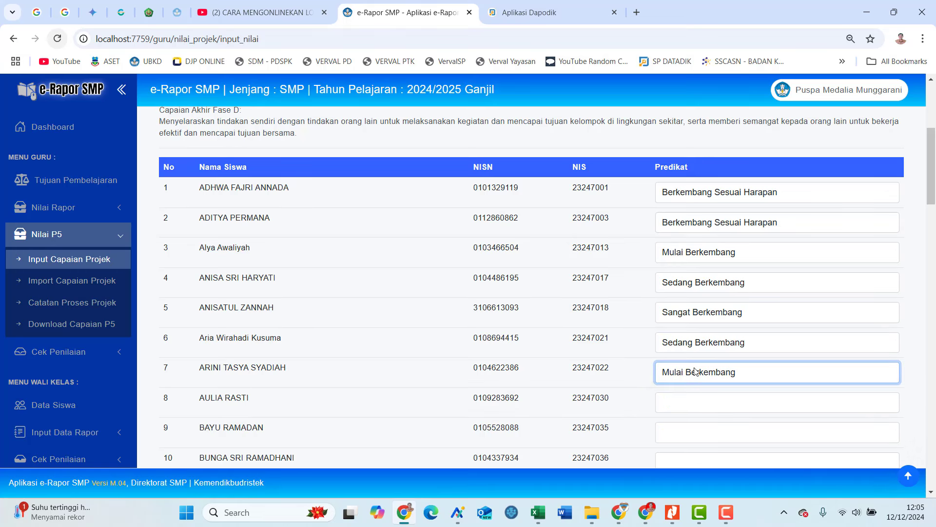
{"action": "scroll", "coordinate": [656, 314], "scroll_direction": "down", "scroll_amount": 5}
{"action": "scroll", "coordinate": [654, 289], "scroll_direction": "down", "scroll_amount": 20}
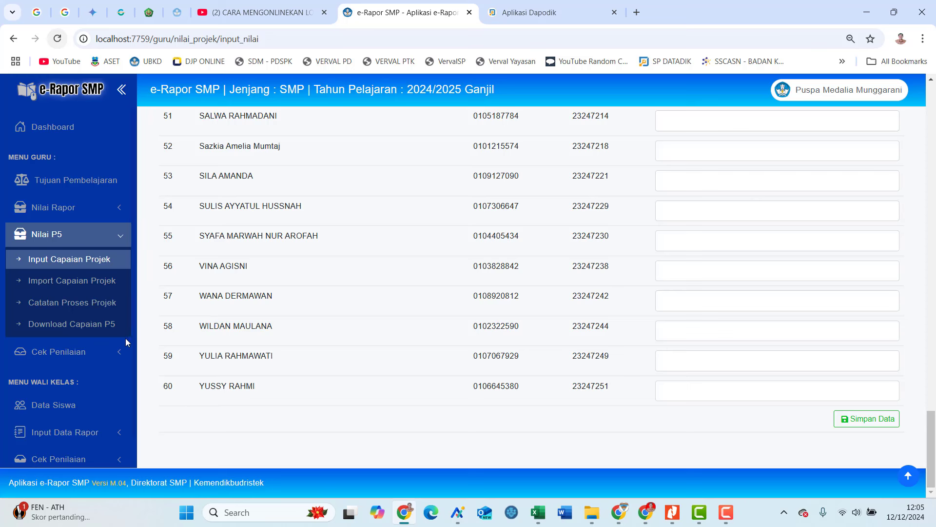
Open Status Penilaian under Cek Penilaian, then expand the Nilai P5 section.
{"action": "left_click", "coordinate": [100, 354]}
{"action": "left_click", "coordinate": [68, 286]}
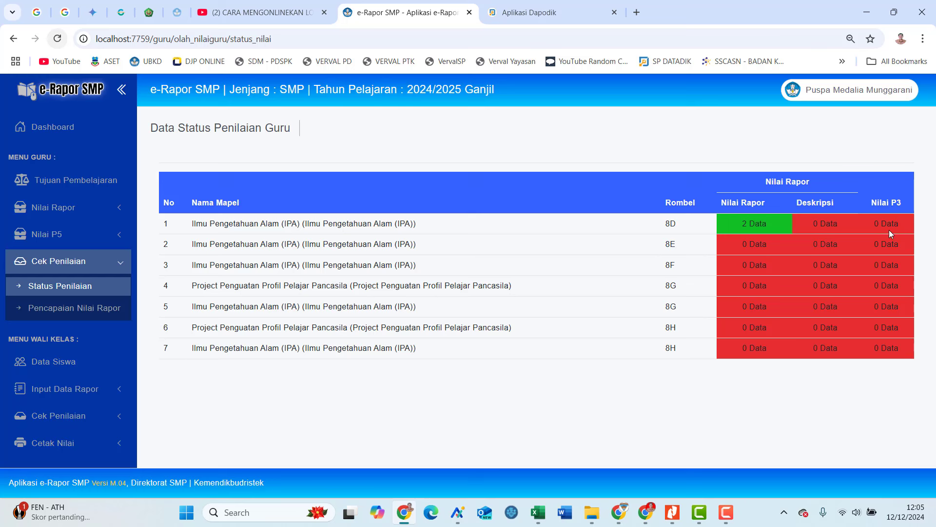
{"action": "left_click", "coordinate": [67, 237]}
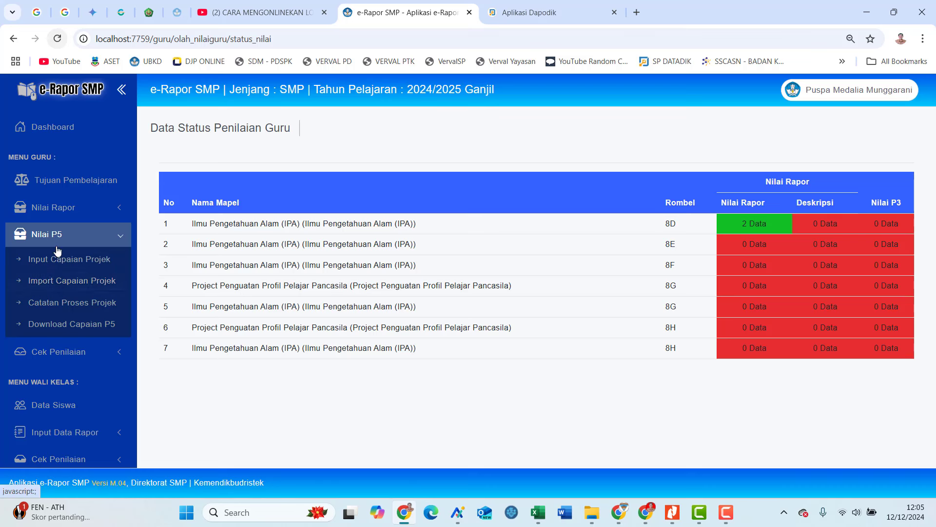
Open Import Capaian Projek for Kelompok 6's Sampahku Tanggungjawabku and review the template download table.
{"action": "left_click", "coordinate": [83, 288]}
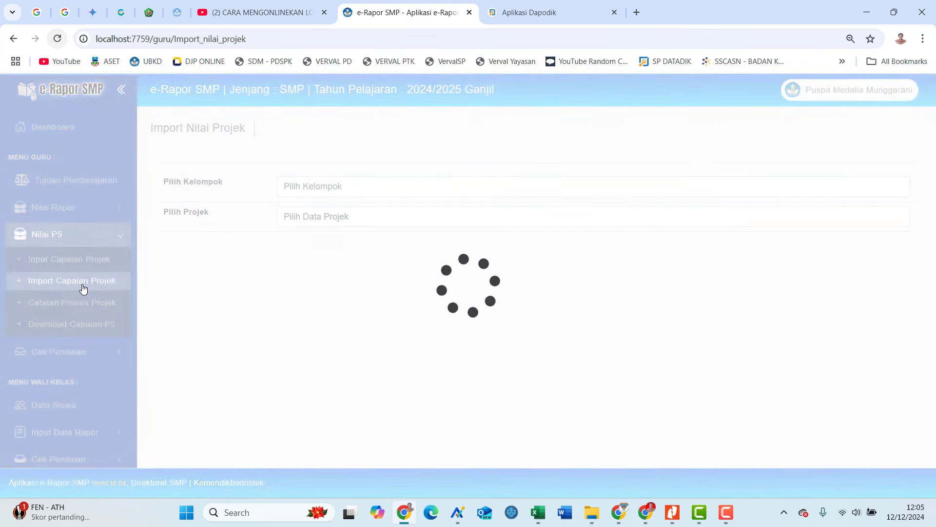
{"action": "left_click", "coordinate": [344, 188]}
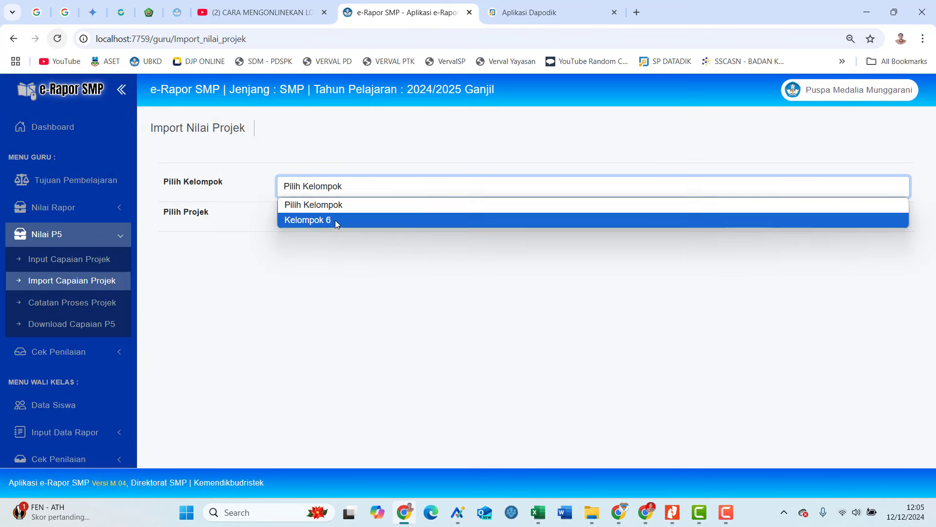
{"action": "left_click", "coordinate": [335, 220]}
{"action": "left_click", "coordinate": [337, 220]}
{"action": "left_click", "coordinate": [334, 249]}
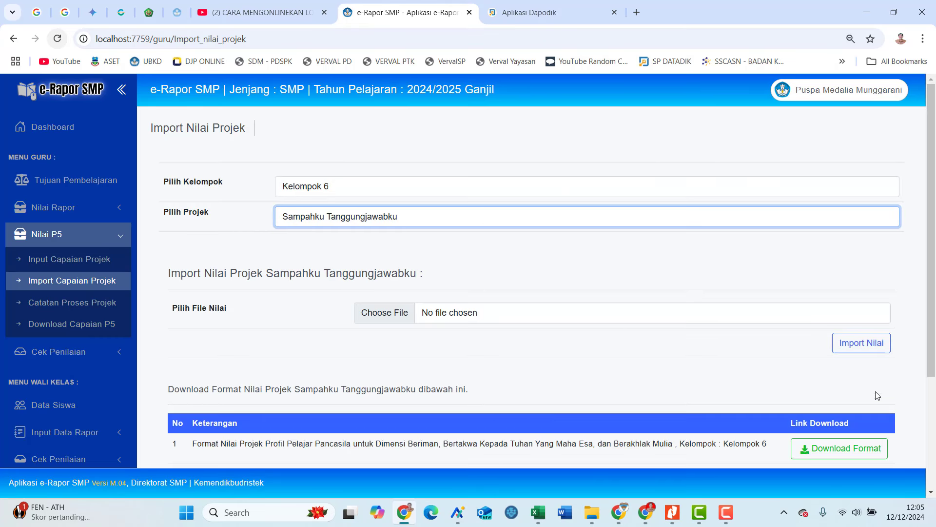
{"action": "scroll", "coordinate": [873, 393], "scroll_direction": "down", "scroll_amount": 2}
{"action": "scroll", "coordinate": [854, 356], "scroll_direction": "down", "scroll_amount": 1}
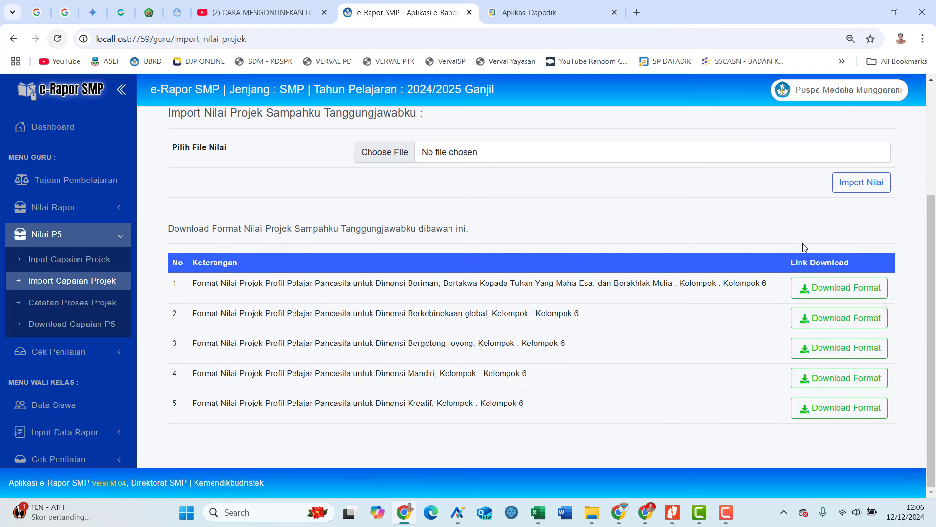
{"action": "scroll", "coordinate": [798, 249], "scroll_direction": "up", "scroll_amount": 3}
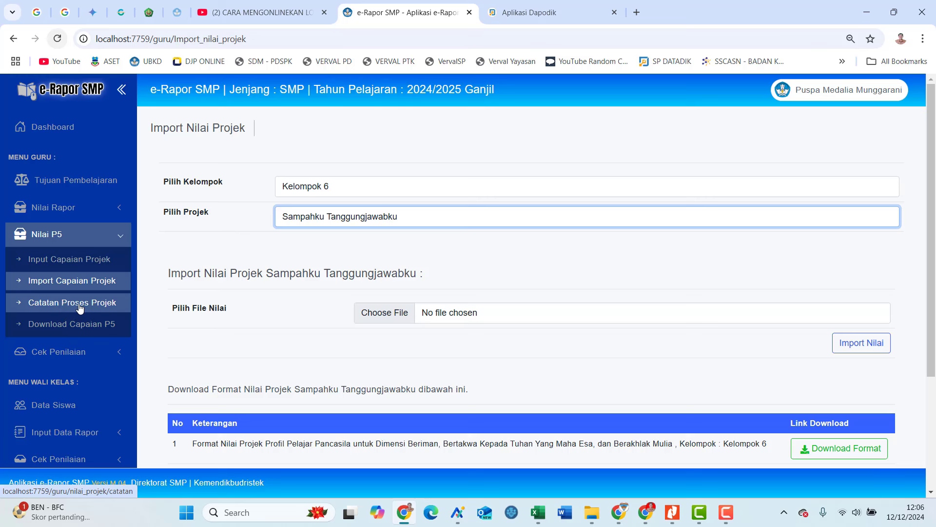
Open Catatan Proses Projek for Kelompok 6's Sampahku Tanggungjawabku and focus the first student's note field.
{"action": "left_click", "coordinate": [78, 308]}
{"action": "left_click", "coordinate": [382, 194]}
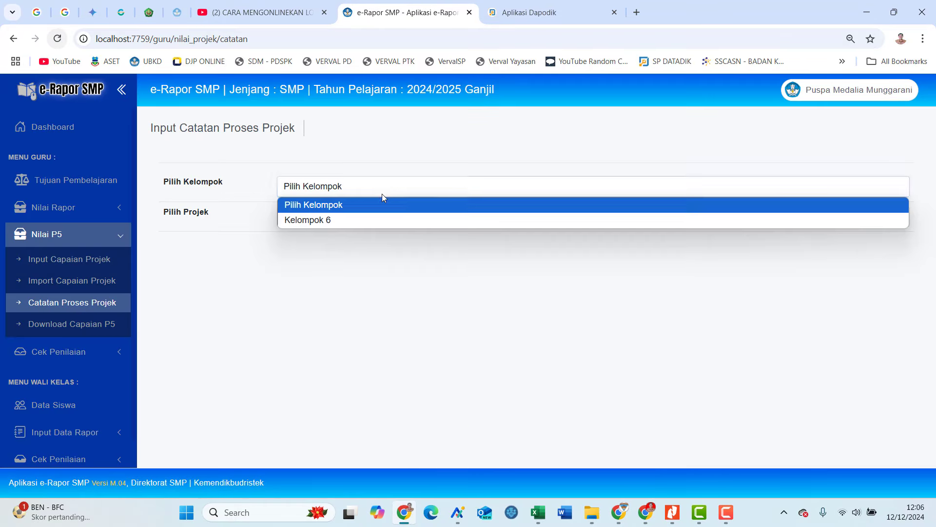
{"action": "left_click", "coordinate": [372, 222]}
{"action": "left_click", "coordinate": [368, 220]}
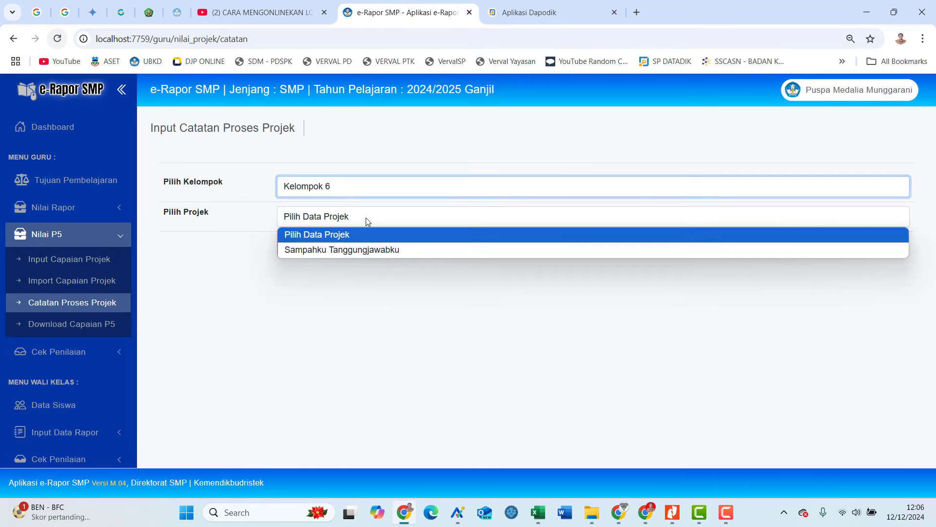
{"action": "left_click", "coordinate": [366, 251]}
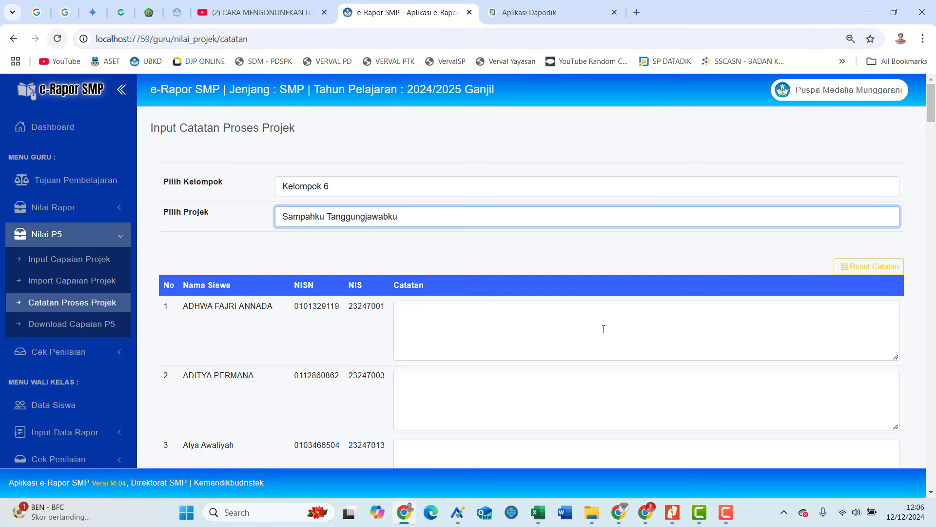
{"action": "left_click", "coordinate": [604, 329]}
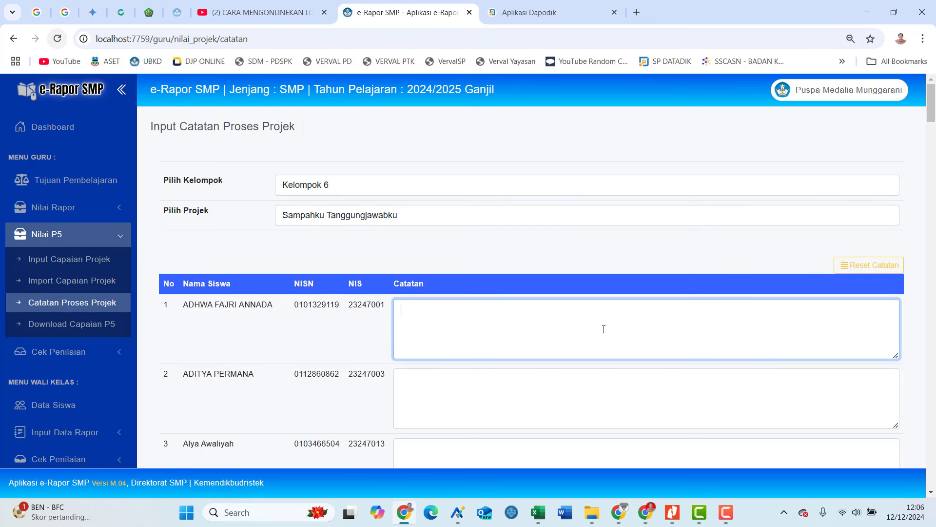
{"action": "scroll", "coordinate": [603, 329], "scroll_direction": "down", "scroll_amount": 1}
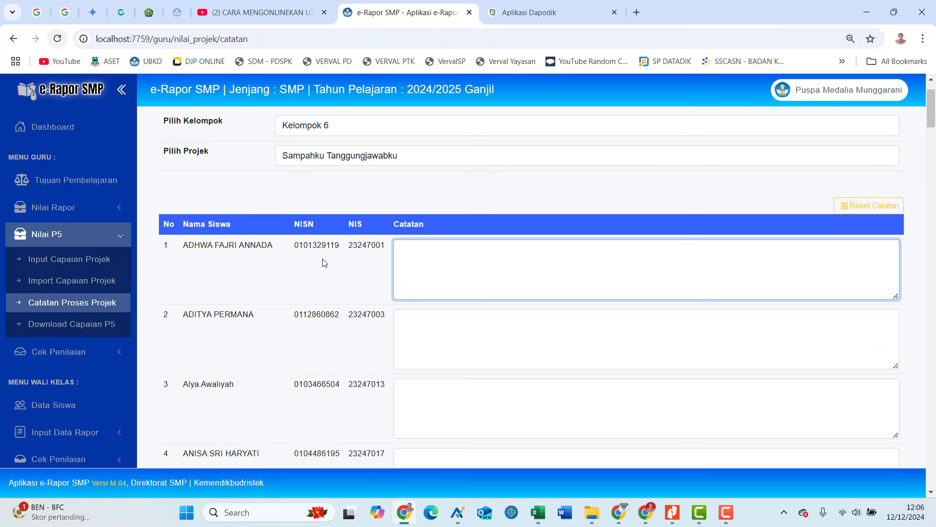
Reload Input Capaian Projek for Kelompok 6, Sampahku Tanggungjawabku, Bergotong royong, Kolaborasi, Kerja sama.
{"action": "left_click", "coordinate": [70, 268]}
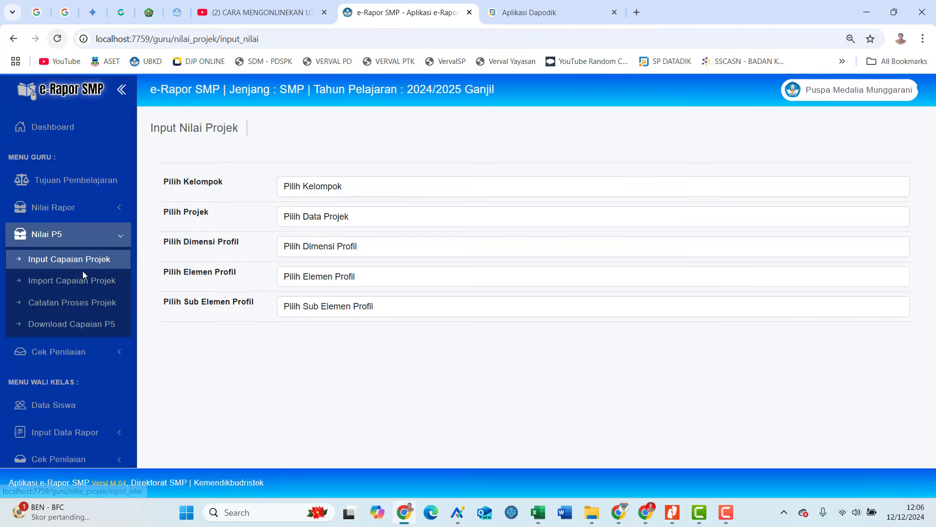
{"action": "left_click", "coordinate": [363, 189]}
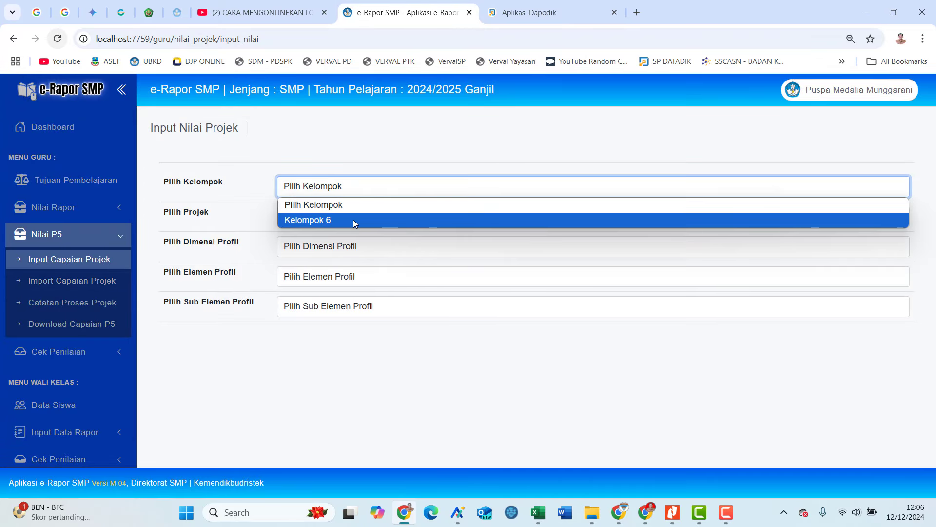
{"action": "left_click", "coordinate": [353, 219]}
{"action": "left_click", "coordinate": [353, 219]}
{"action": "left_click", "coordinate": [348, 250]}
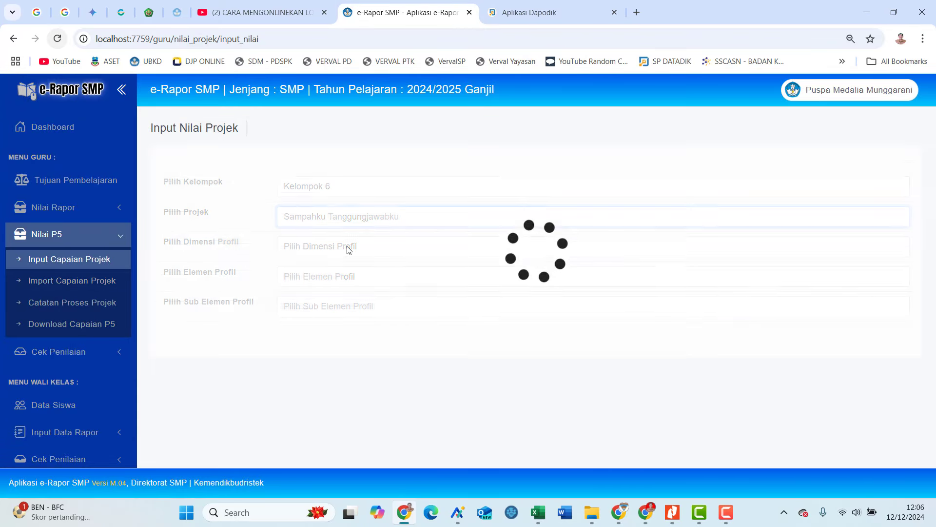
{"action": "left_click", "coordinate": [346, 251]}
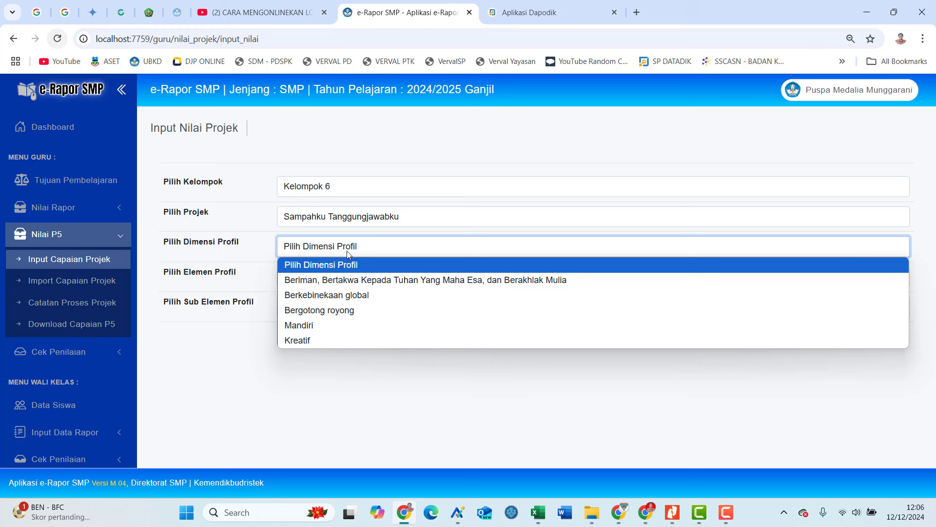
{"action": "left_click", "coordinate": [345, 316]}
{"action": "left_click", "coordinate": [335, 285]}
{"action": "left_click", "coordinate": [335, 309]}
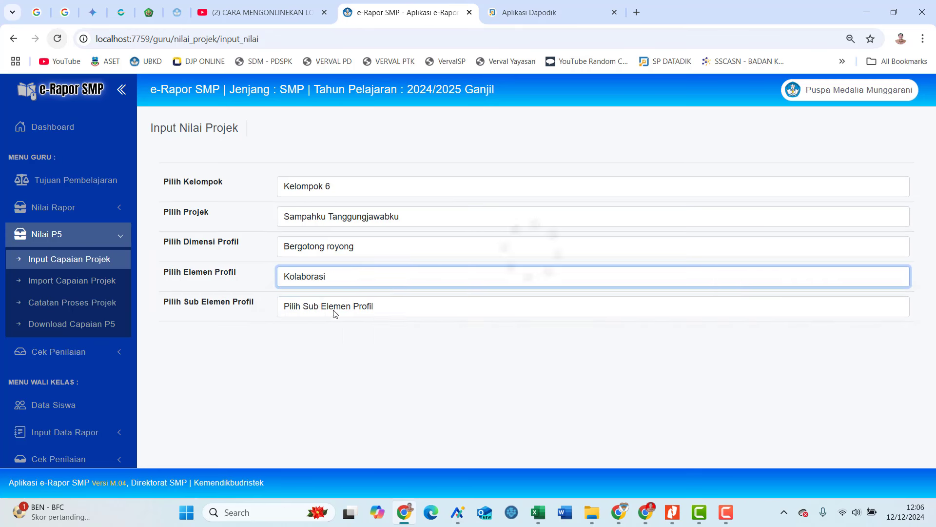
{"action": "left_click", "coordinate": [332, 306]}
{"action": "left_click", "coordinate": [326, 354]}
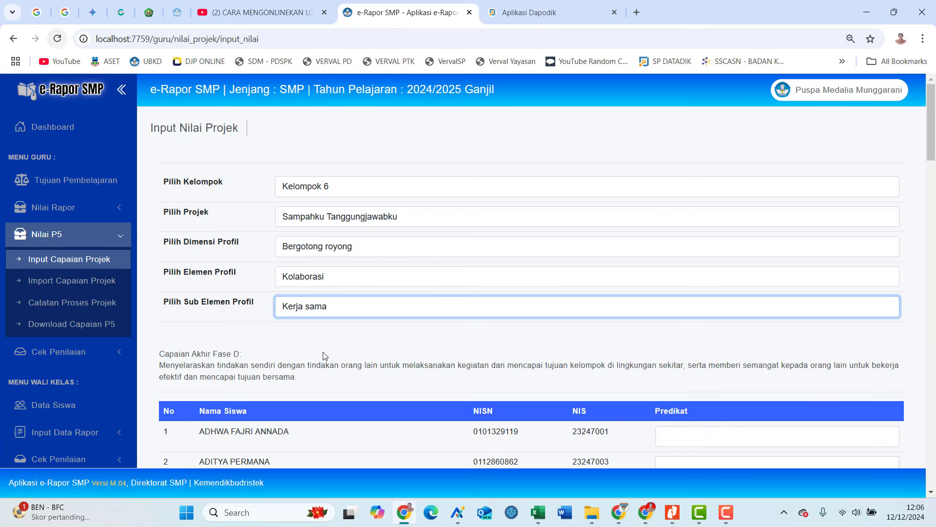
Set the first student's predicate to Sedang Berkembang.
{"action": "scroll", "coordinate": [528, 352], "scroll_direction": "down", "scroll_amount": 4}
{"action": "left_click", "coordinate": [739, 259]}
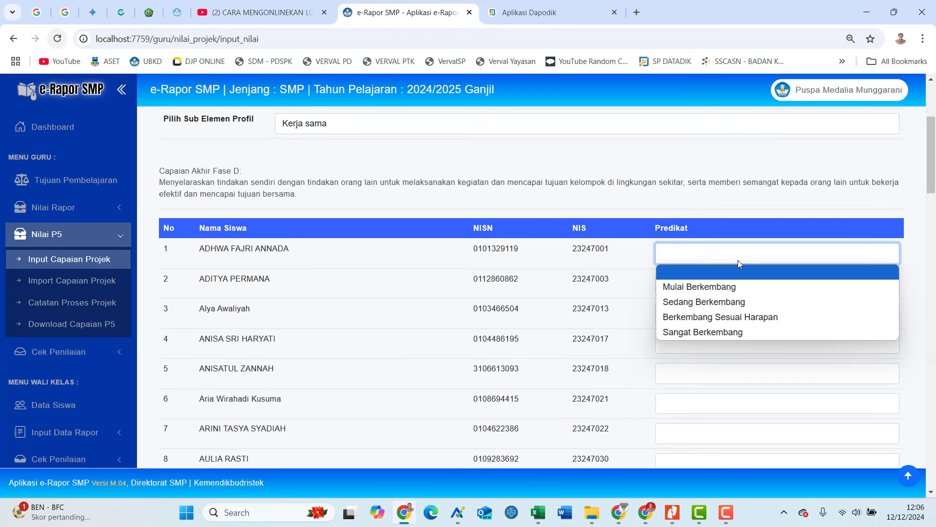
{"action": "left_click", "coordinate": [736, 302]}
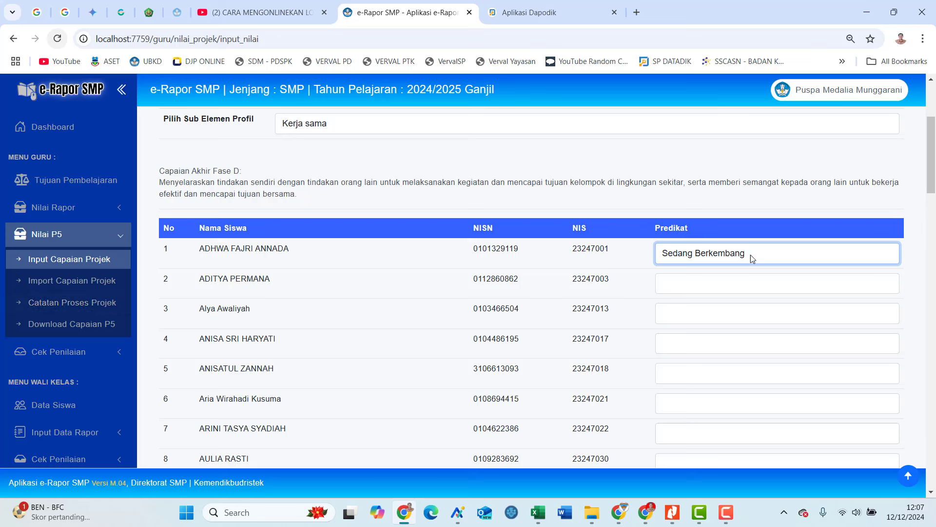
In Catatan Proses Projek for Kelompok 6, write the first student's note asking why they scored 'sedang berkembang'.
{"action": "left_click", "coordinate": [94, 303]}
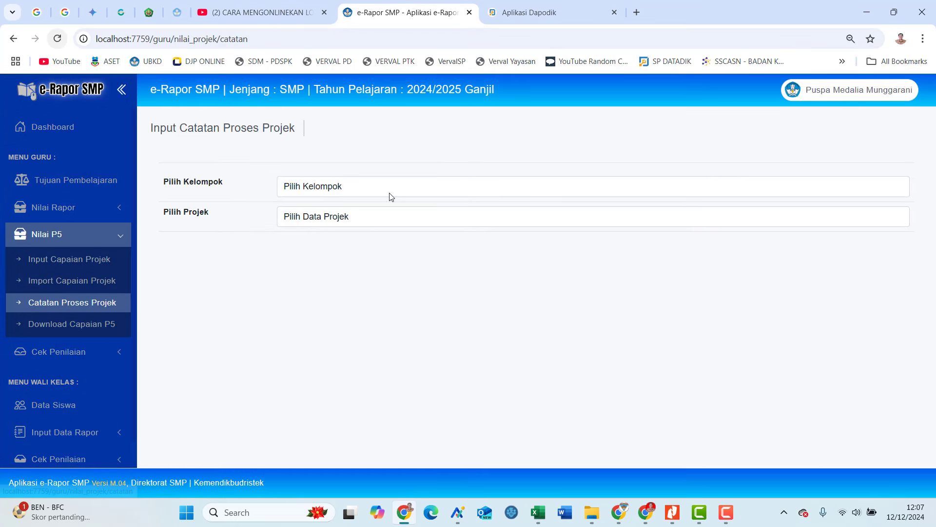
{"action": "left_click", "coordinate": [389, 193]}
{"action": "left_click", "coordinate": [376, 221]}
{"action": "left_click", "coordinate": [372, 218]}
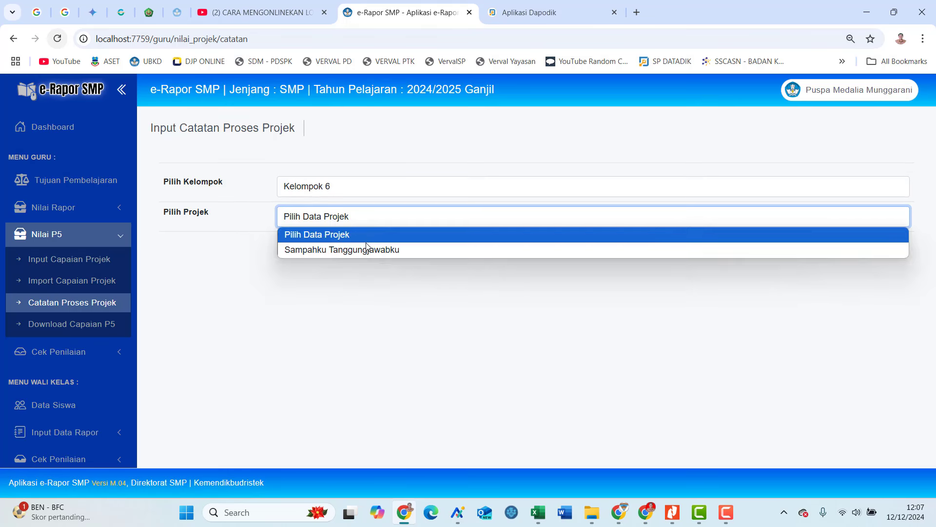
{"action": "left_click", "coordinate": [367, 250]}
{"action": "left_click", "coordinate": [432, 323]}
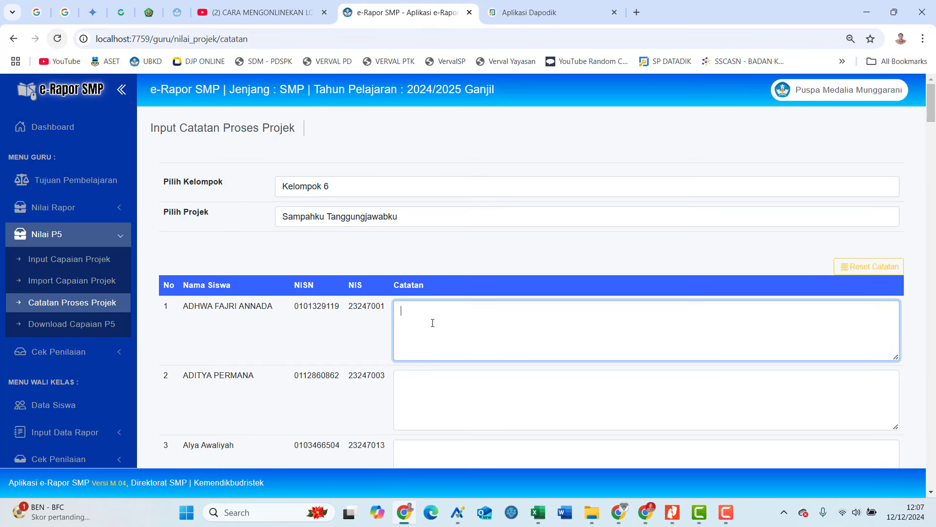
{"action": "type", "text": "A"}
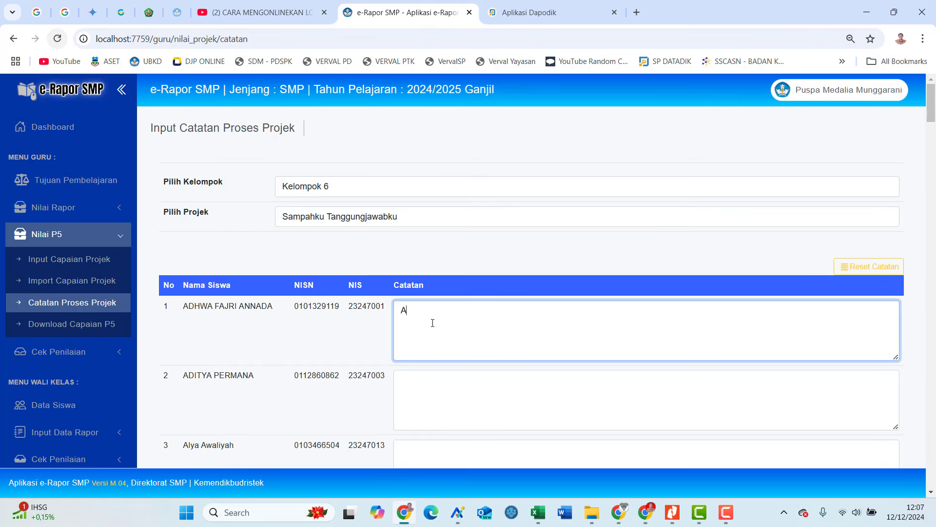
{"action": "type", "text": "nanda Adhwa memiliki predikat "}
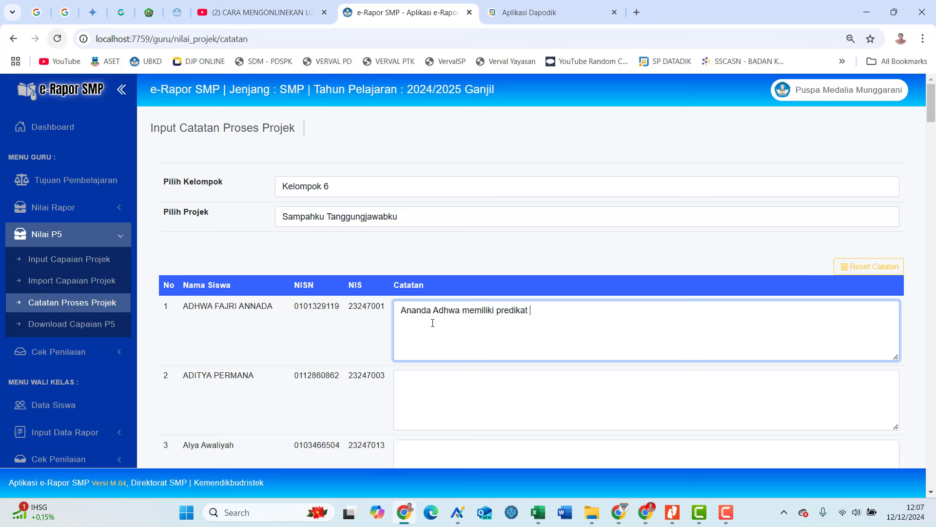
{"action": "type", "text": "sedang berkambang dalam "}
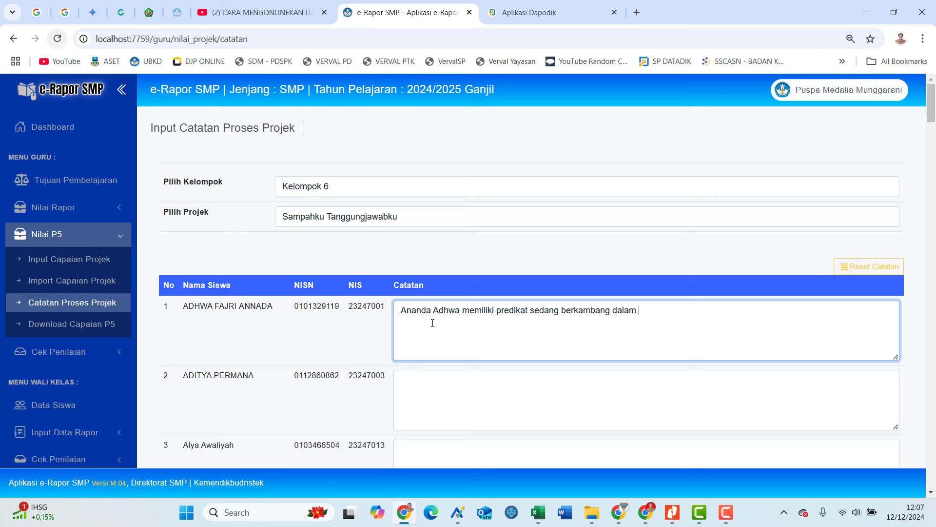
{"action": "type", "text": "P3, alasannya apa????"}
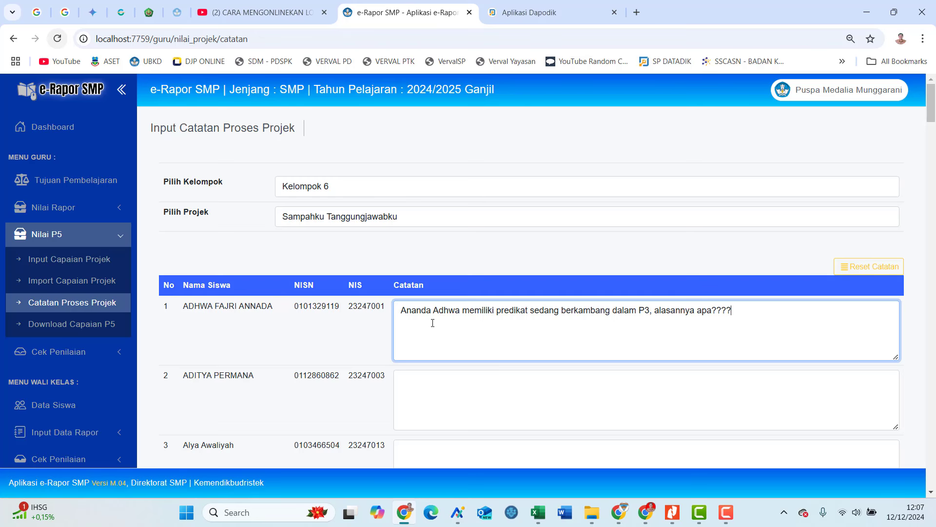
{"action": "scroll", "coordinate": [433, 323], "scroll_direction": "down", "scroll_amount": 2}
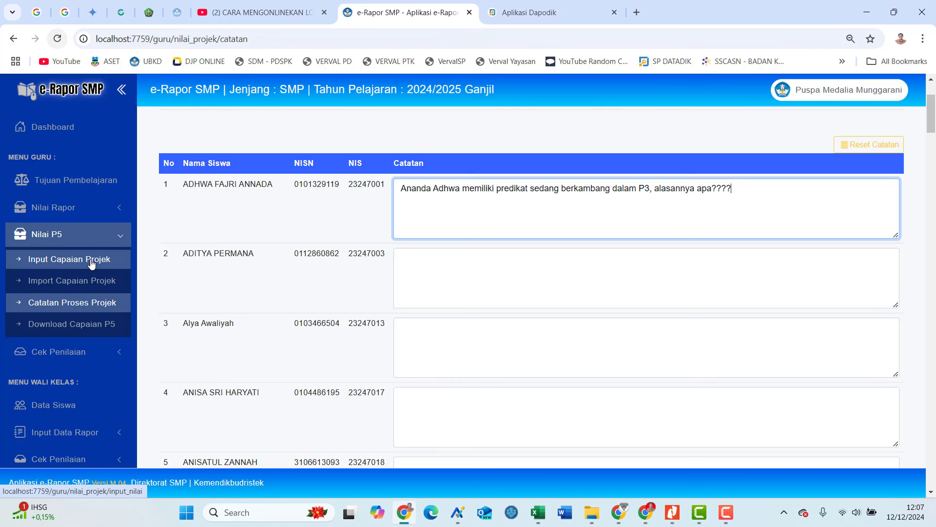
Open Download Capaian P5 and select Kelompok 6 with Sampahku Tanggungjawabku.
{"action": "left_click", "coordinate": [109, 332]}
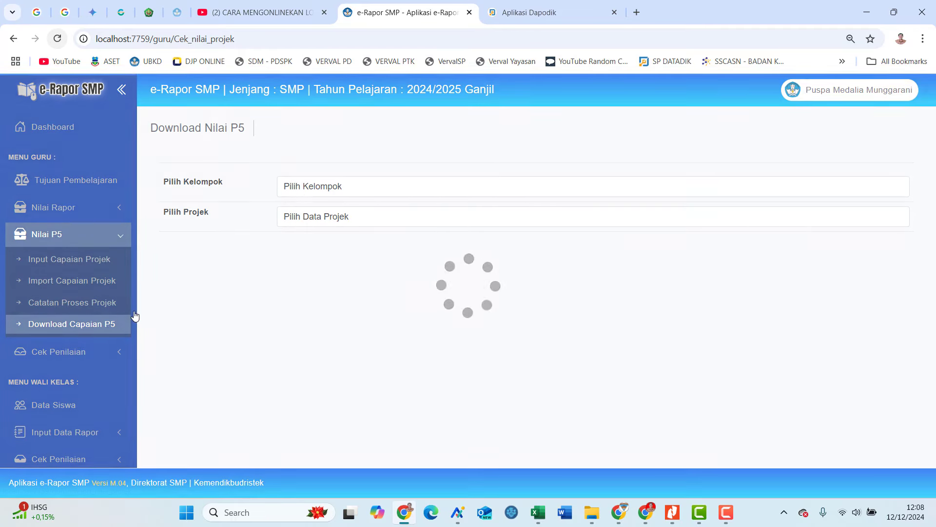
{"action": "left_click", "coordinate": [314, 186]}
{"action": "left_click", "coordinate": [306, 220]}
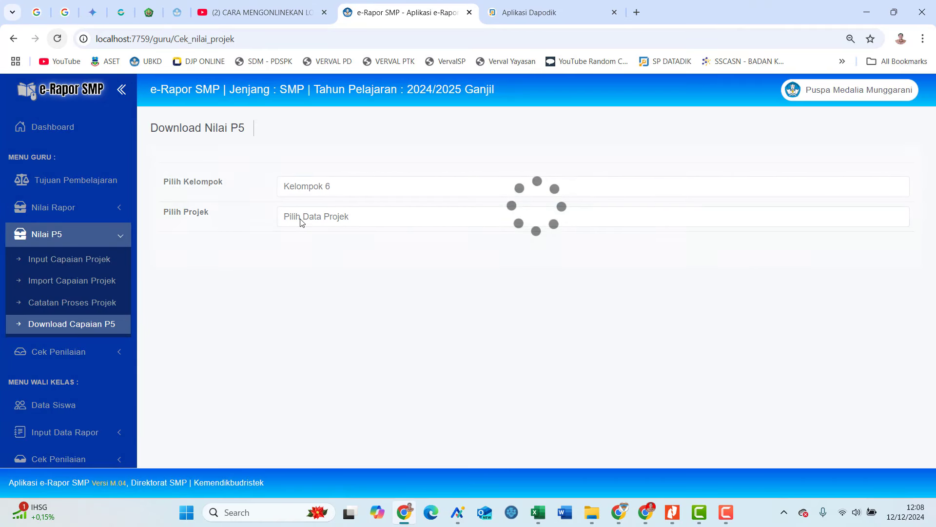
{"action": "left_click", "coordinate": [300, 217]}
{"action": "left_click", "coordinate": [302, 253]}
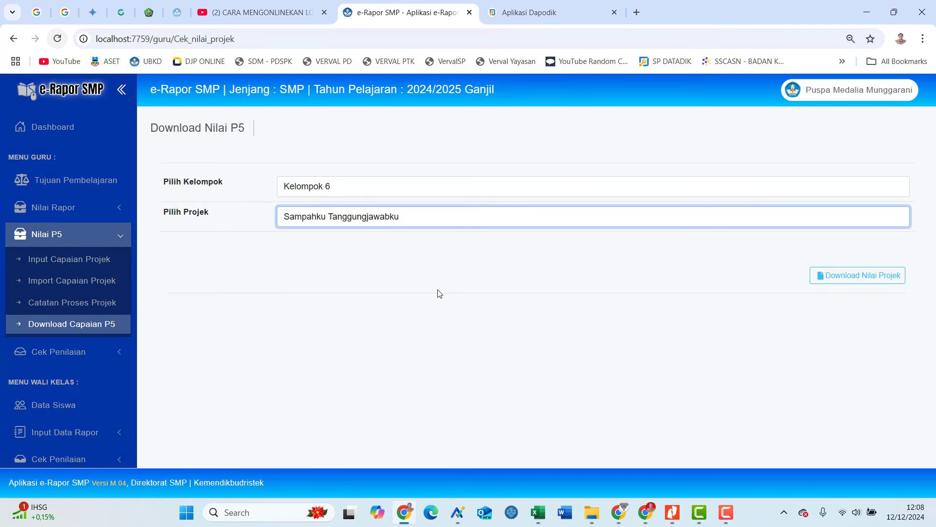